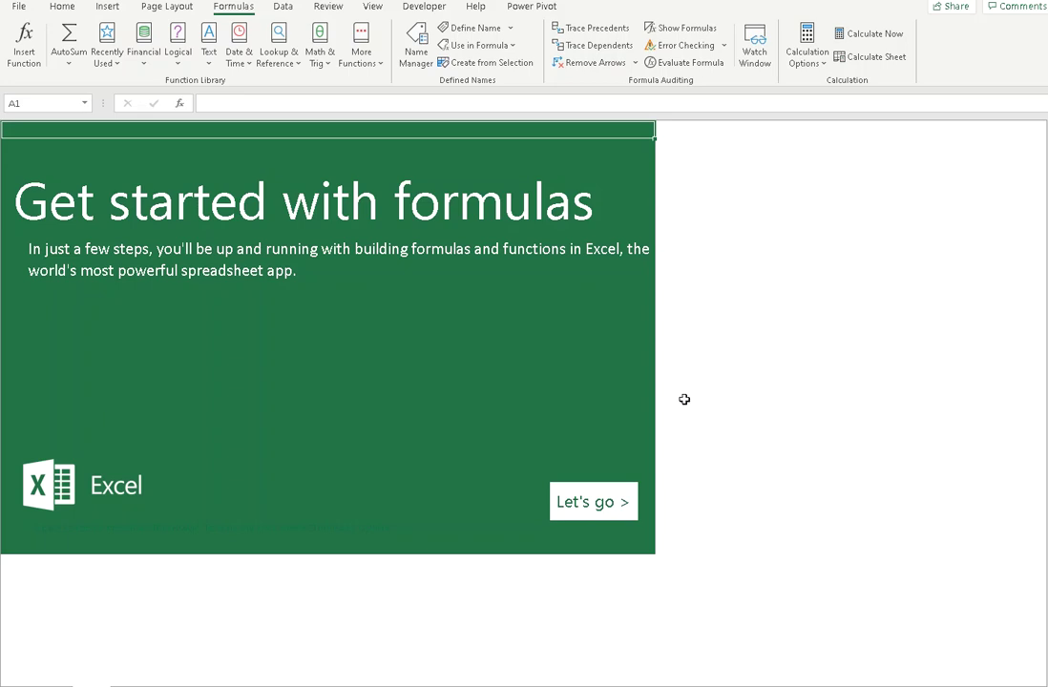
# - Start the formulas tour and check the second number in cell C4 on the Basics sheet
pyautogui.click(589, 503)
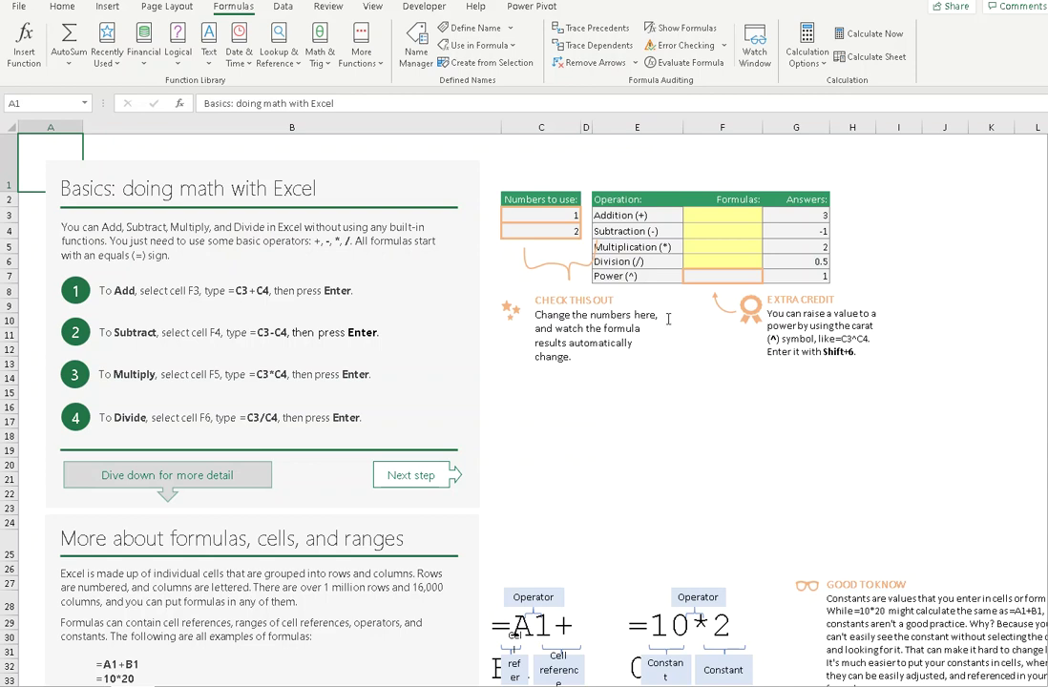
pyautogui.click(566, 224)
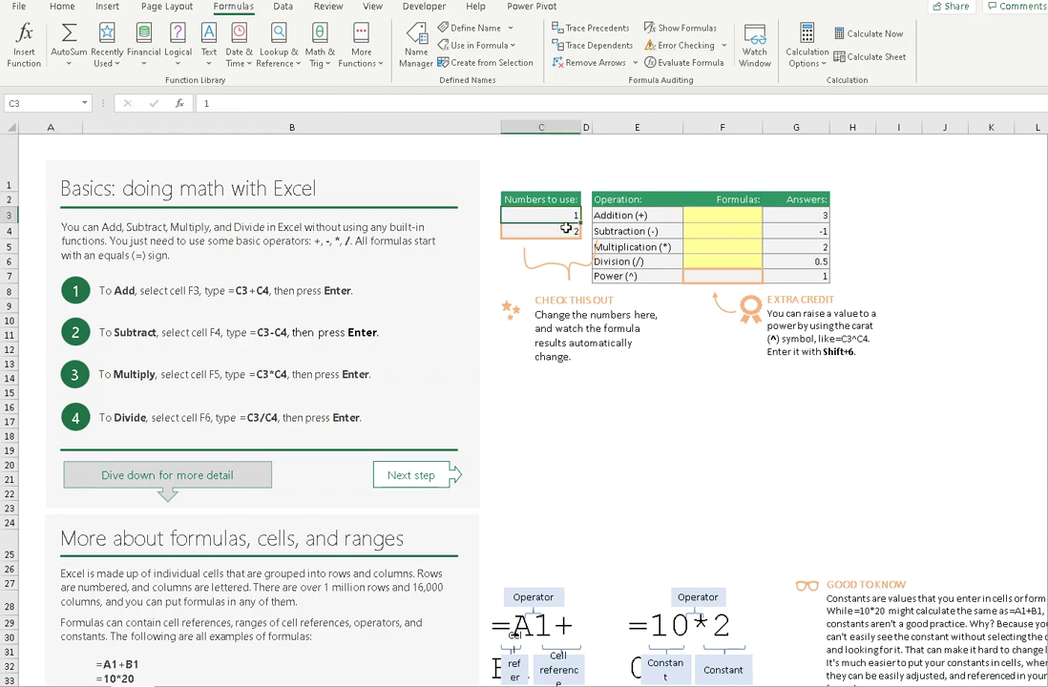
# - Check the subtraction formula in G4, then enter 100 and 50 as the two numbers
pyautogui.click(745, 231)
pyautogui.click(795, 231)
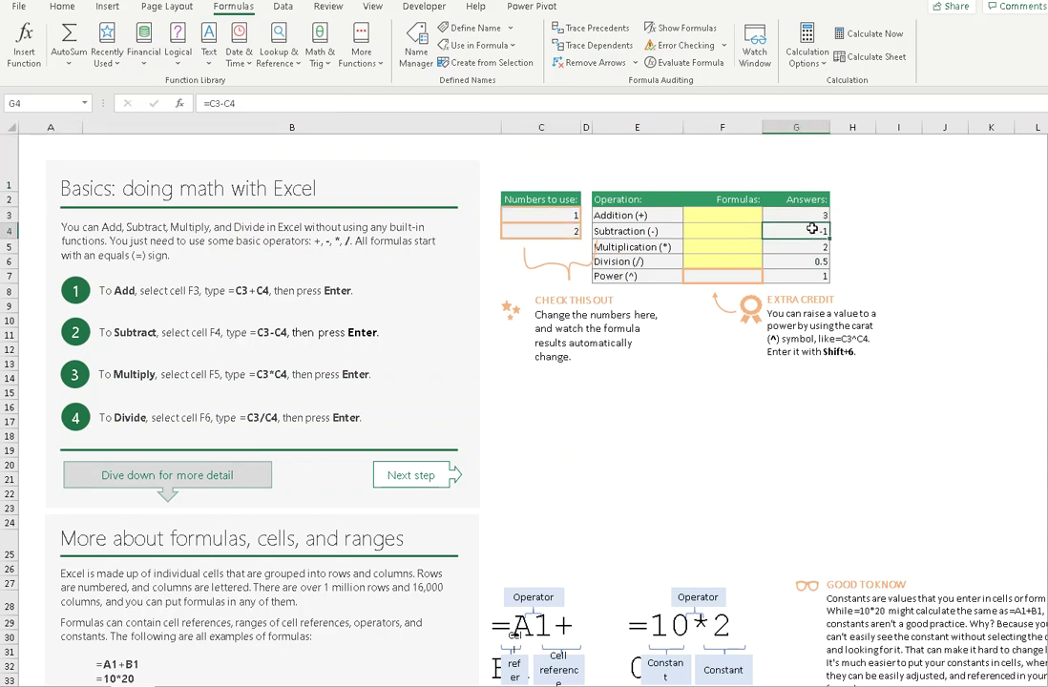
pyautogui.click(563, 218)
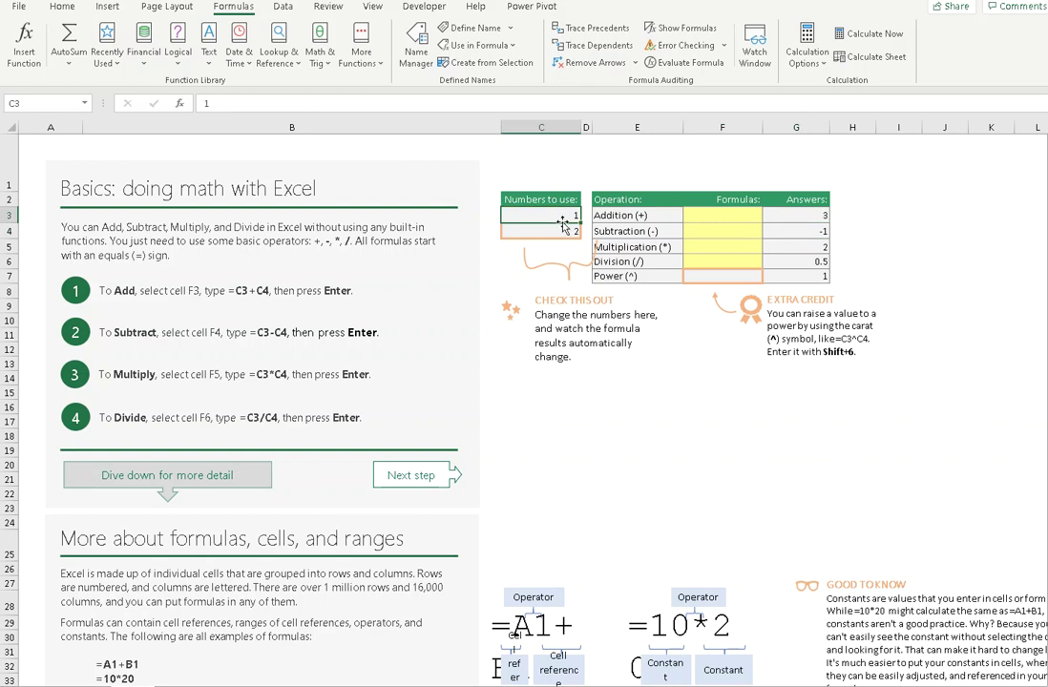
pyautogui.write('100')
pyautogui.press('Return')
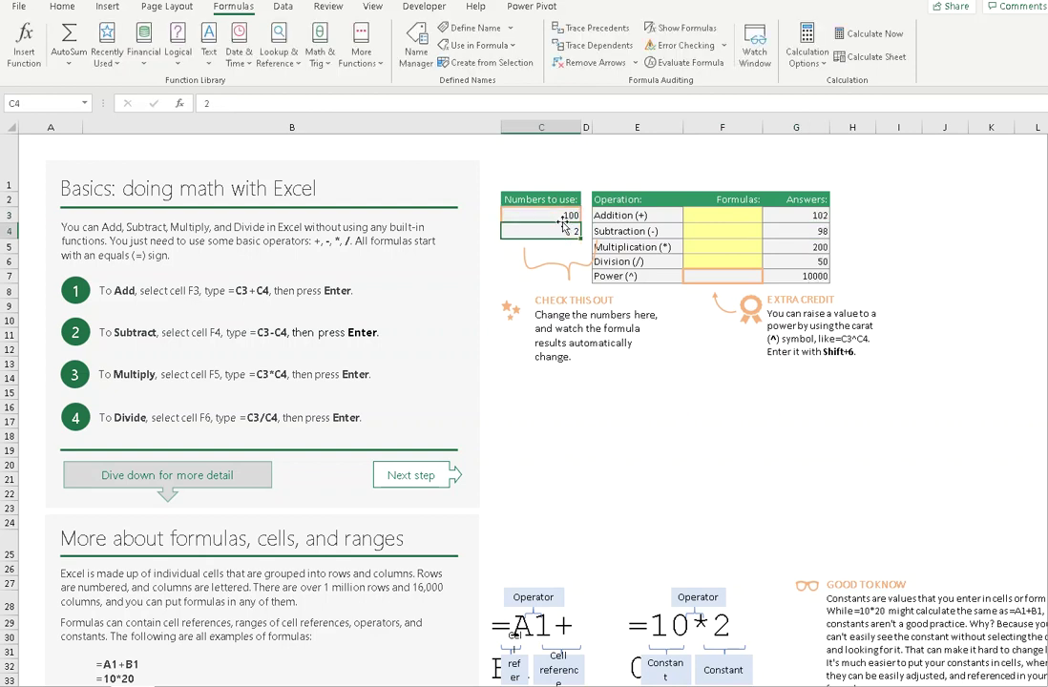
pyautogui.write('50')
pyautogui.press('Return')
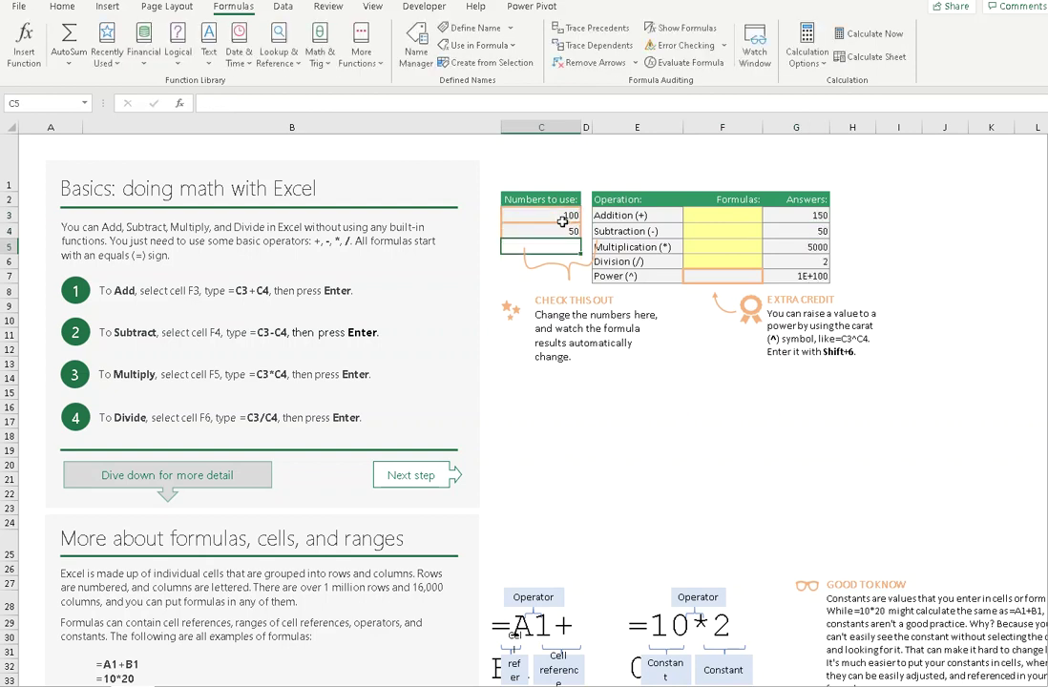
# - Try 4 as the second number, then set the numbers to 20 and 2, giving 22, 18, 40, 10, 400
pyautogui.click(566, 227)
pyautogui.write('4')
pyautogui.press('Return')
pyautogui.click(564, 220)
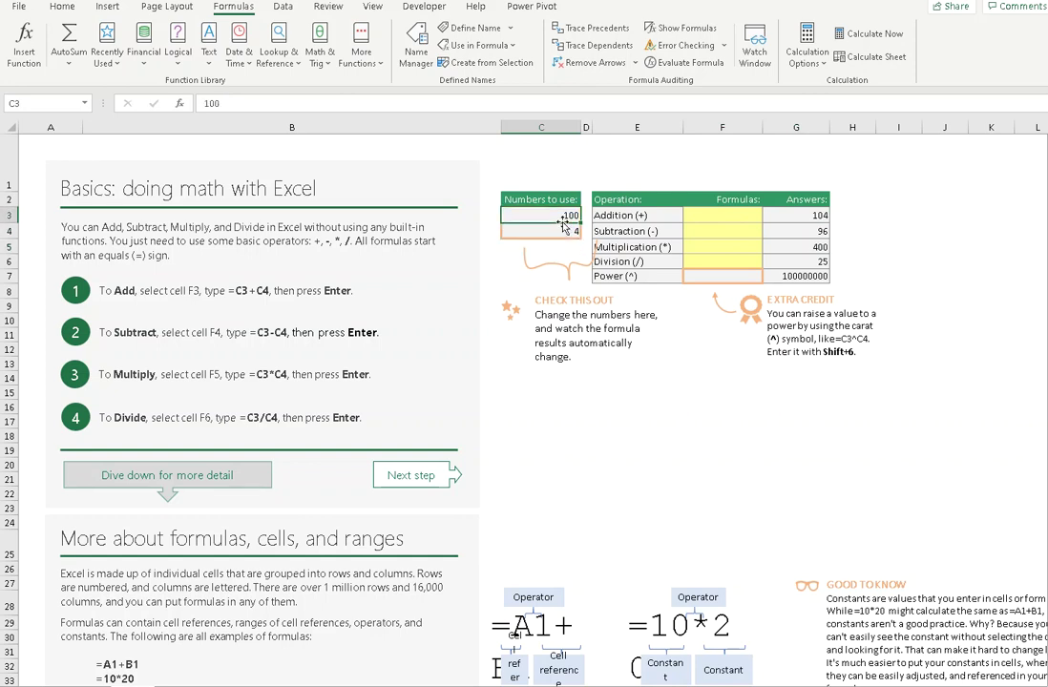
pyautogui.write('20')
pyautogui.press('Return')
pyautogui.write('2')
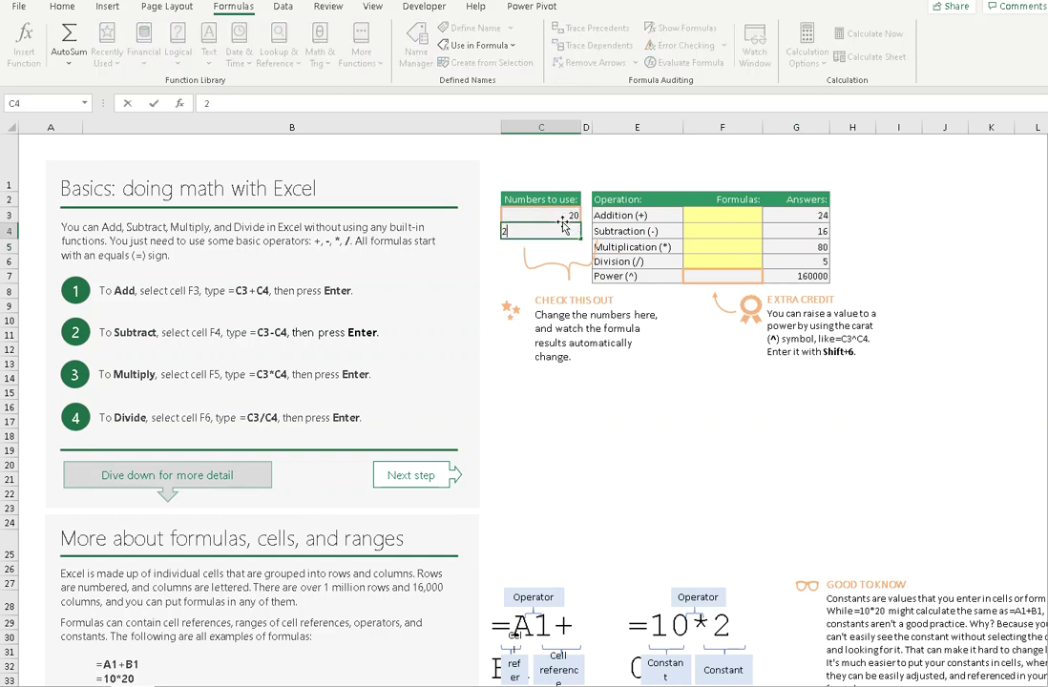
pyautogui.press('Return')
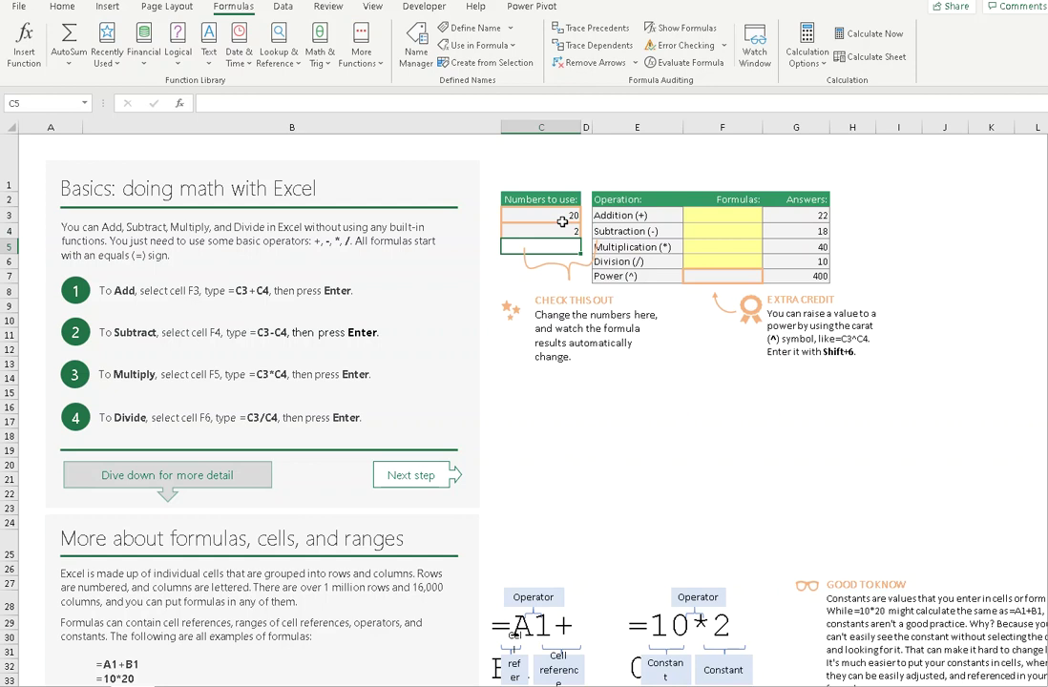
pyautogui.click(743, 482)
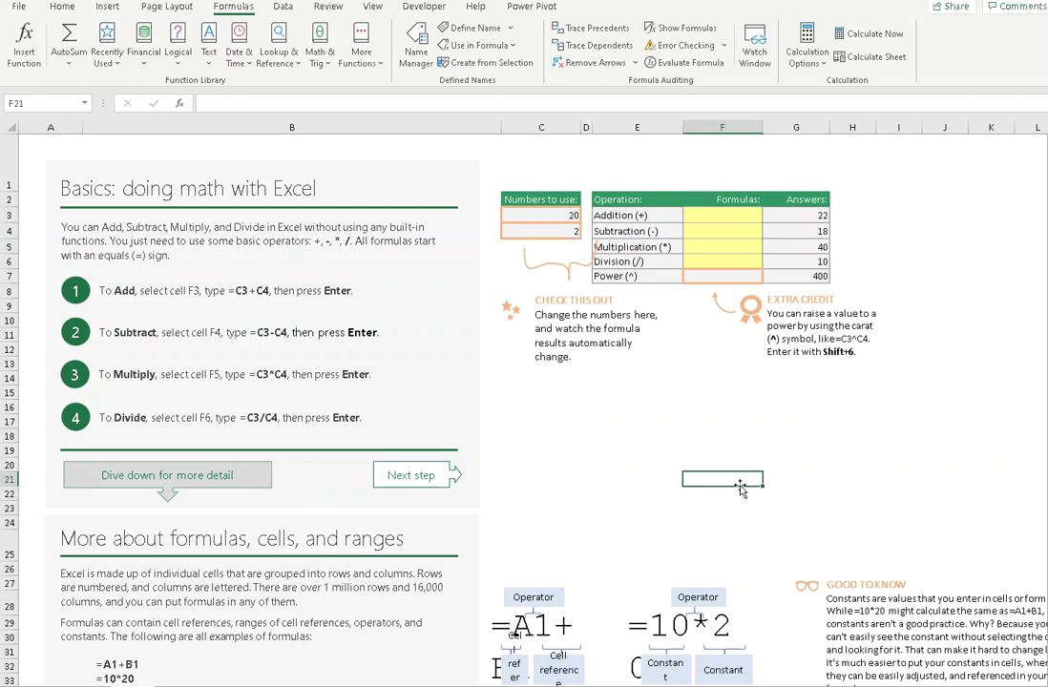
pyautogui.scroll(-2, 741, 489)
pyautogui.scroll(-1, 739, 494)
pyautogui.scroll(-1, 637, 428)
pyautogui.scroll(-2, 643, 429)
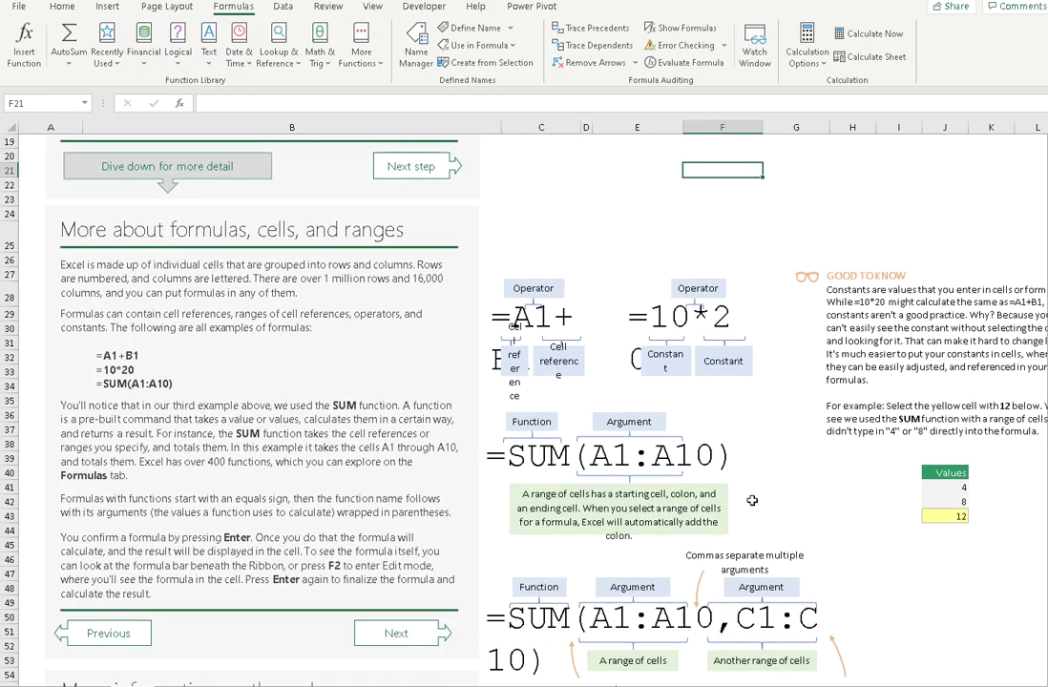
pyautogui.click(573, 456)
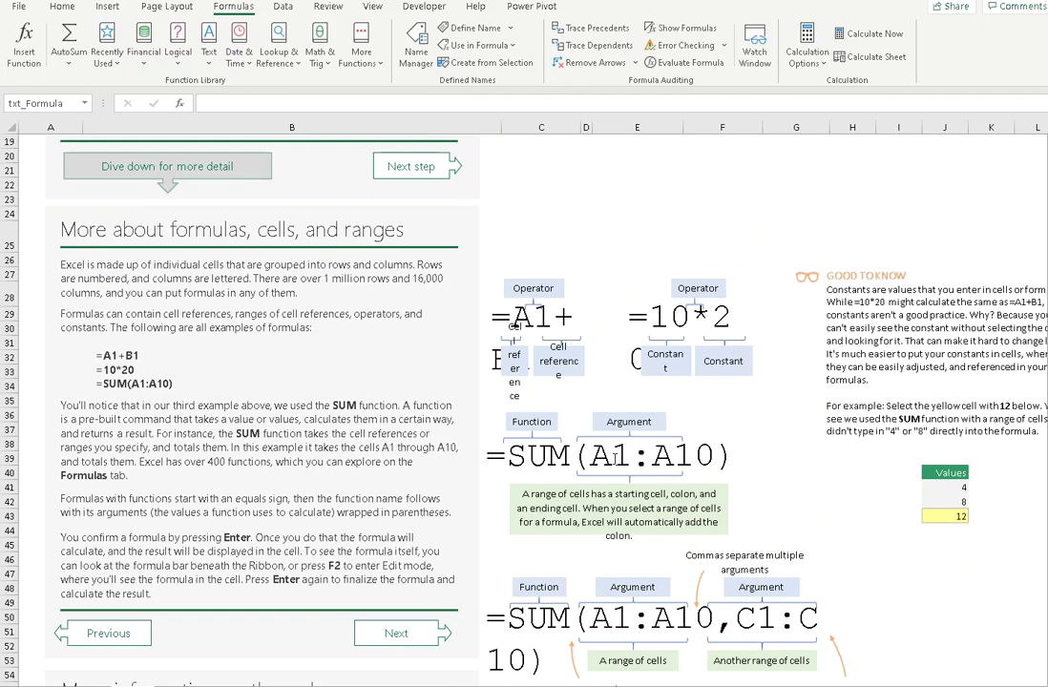
pyautogui.click(797, 501)
pyautogui.scroll(-2, 854, 531)
pyautogui.scroll(-1, 855, 532)
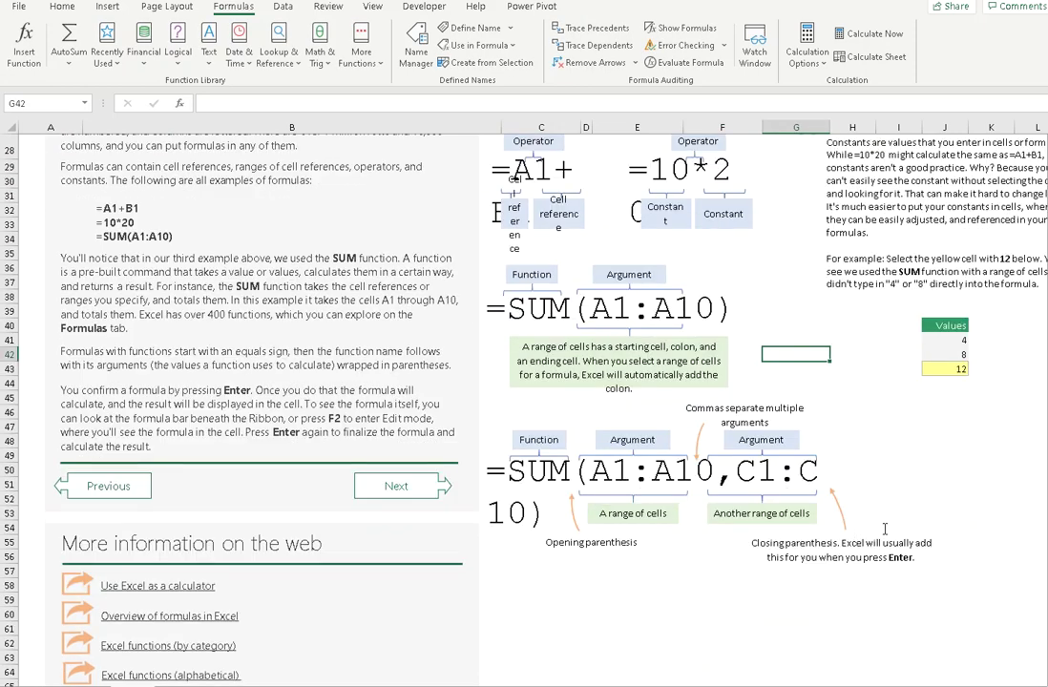
pyautogui.scroll(2, 869, 530)
pyautogui.scroll(5, 886, 528)
pyautogui.scroll(2, 886, 528)
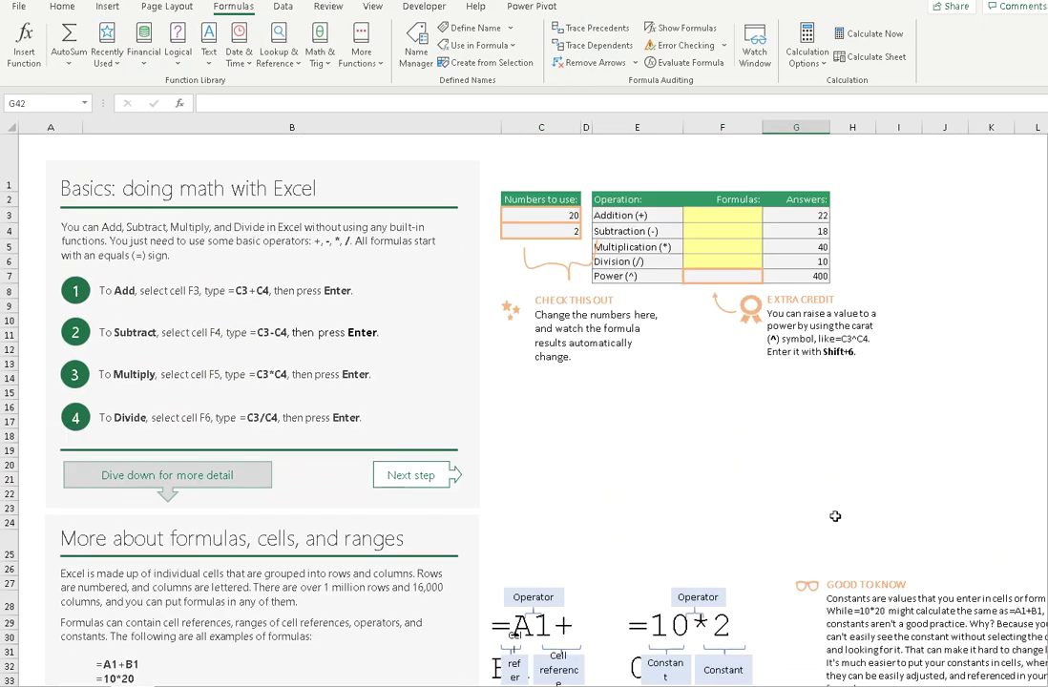
pyautogui.click(420, 474)
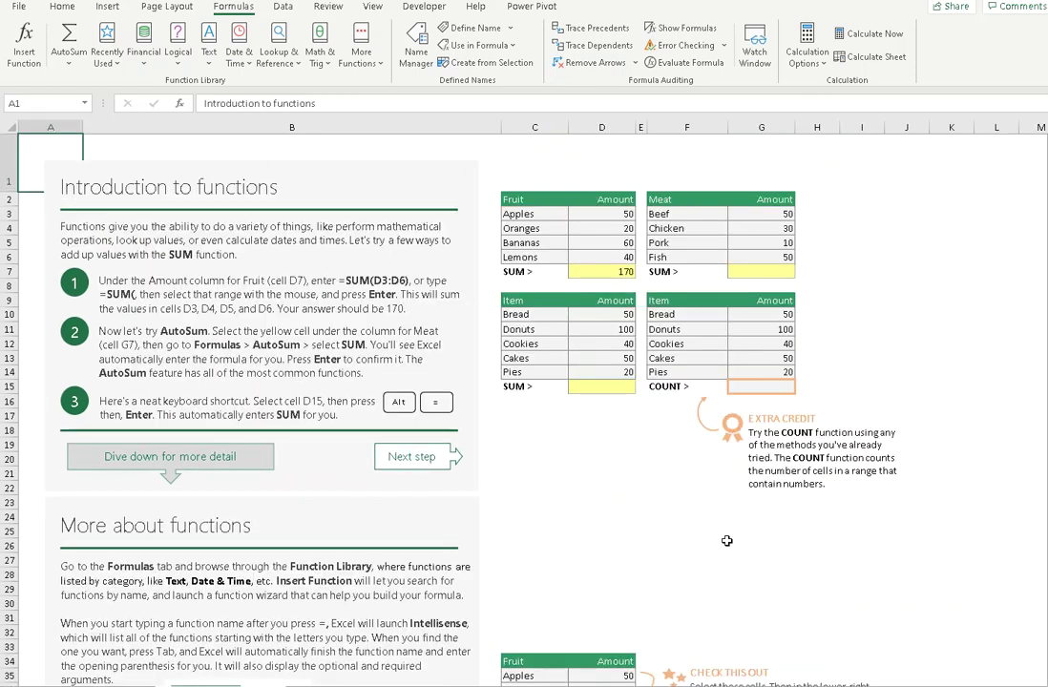
# - Inspect the =SUM(D3:D6) formula in D7, which totals the Fruit amounts to 170
pyautogui.click(597, 271)
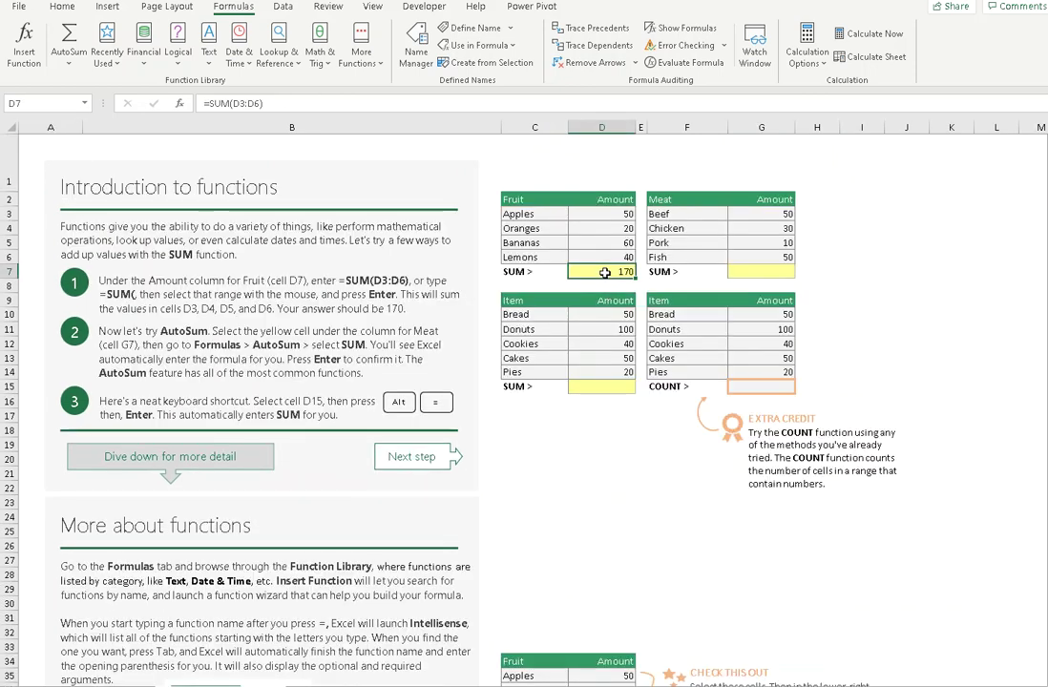
pyautogui.click(246, 104)
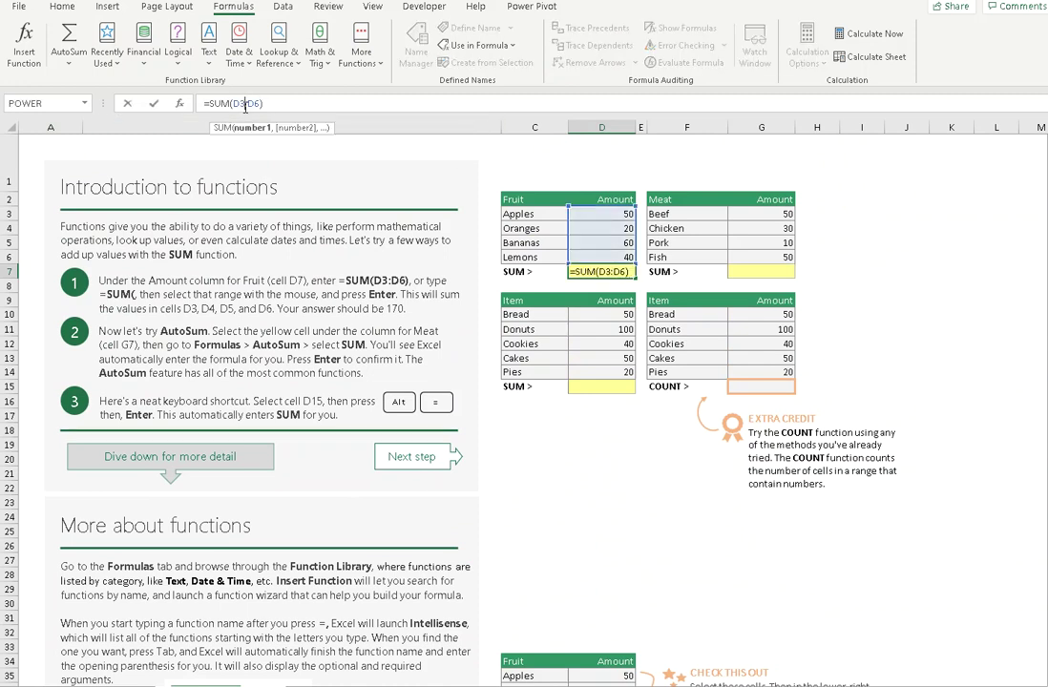
pyautogui.press('Escape')
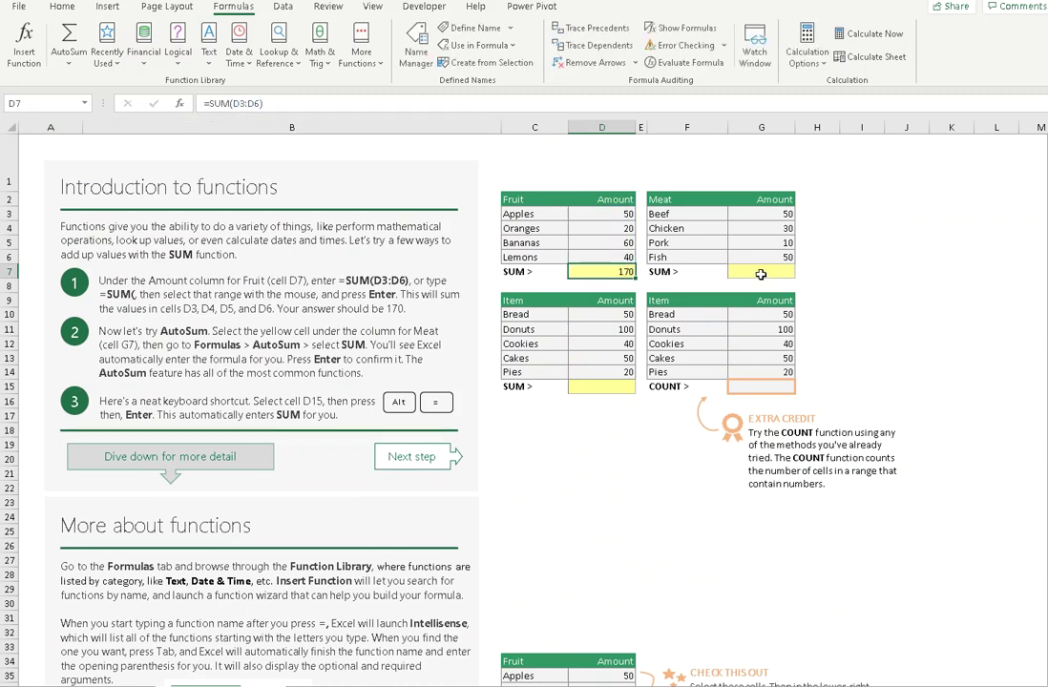
# - Total the Meat amounts with =SUM(G3:G6) in G7, giving 140, then clear G7 again
pyautogui.click(761, 272)
pyautogui.write('=')
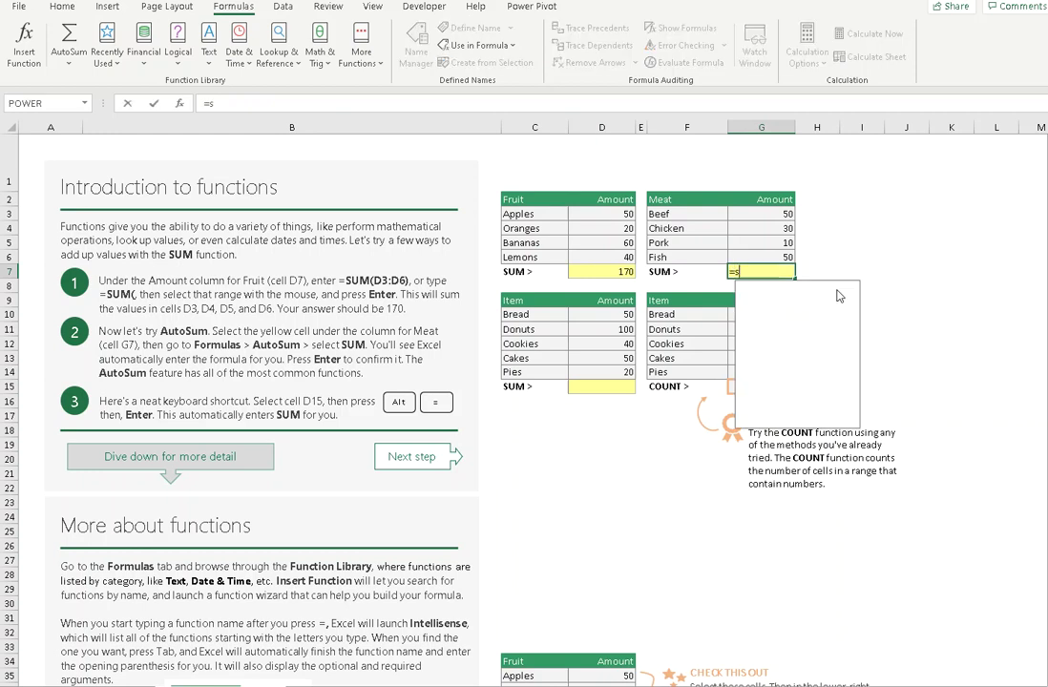
pyautogui.write('sum(')
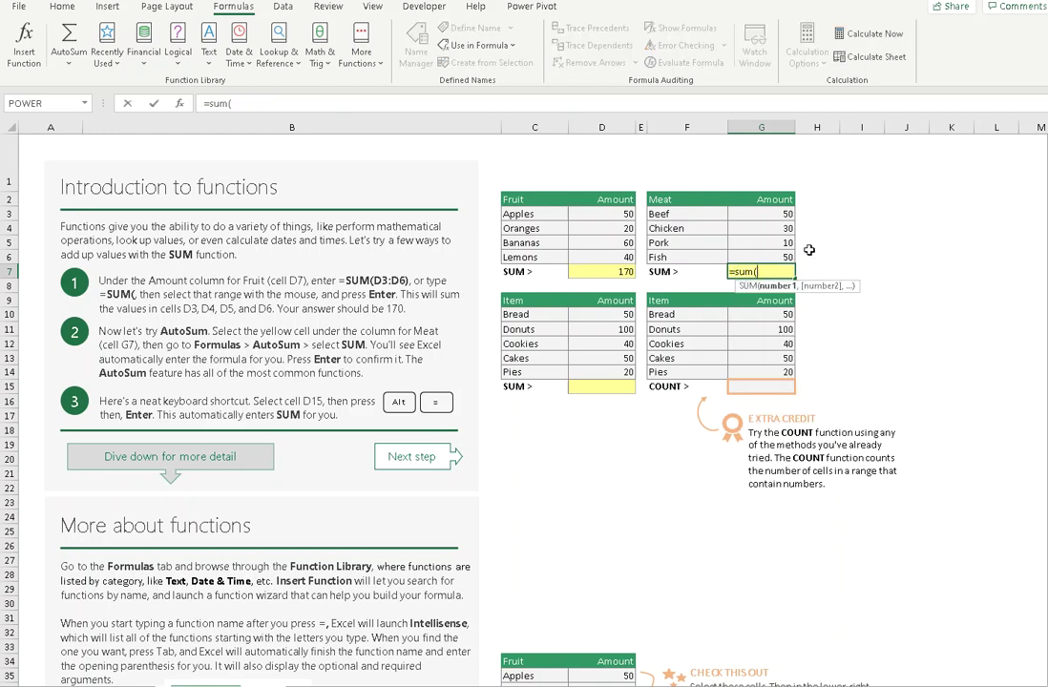
pyautogui.moveTo(774, 214); pyautogui.dragTo(777, 253)
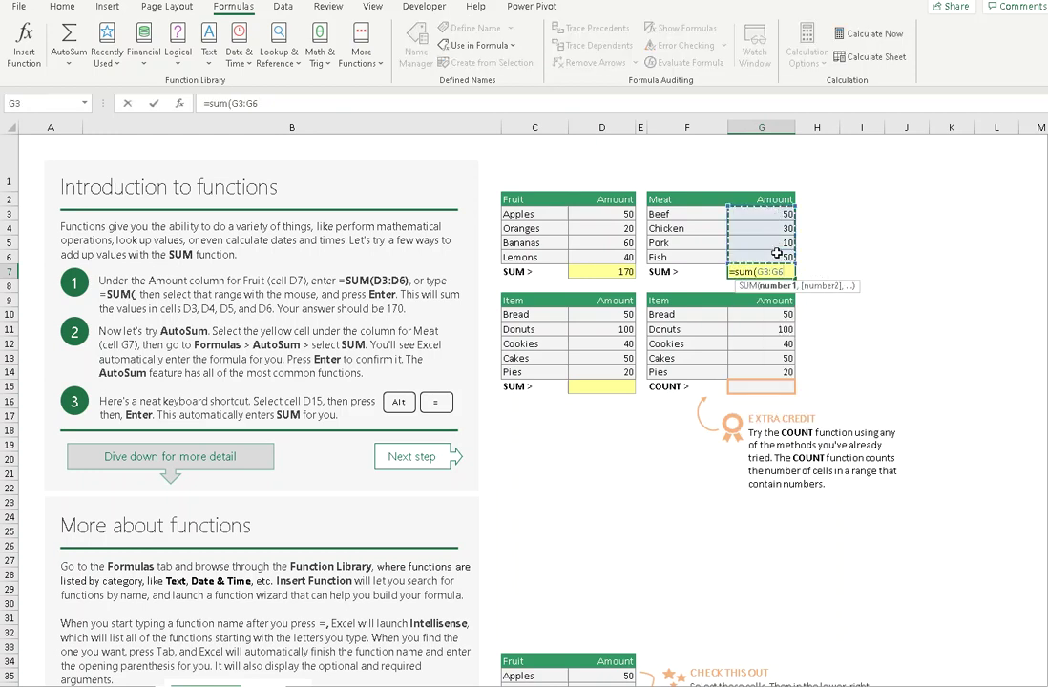
pyautogui.press('Return')
pyautogui.click(774, 271)
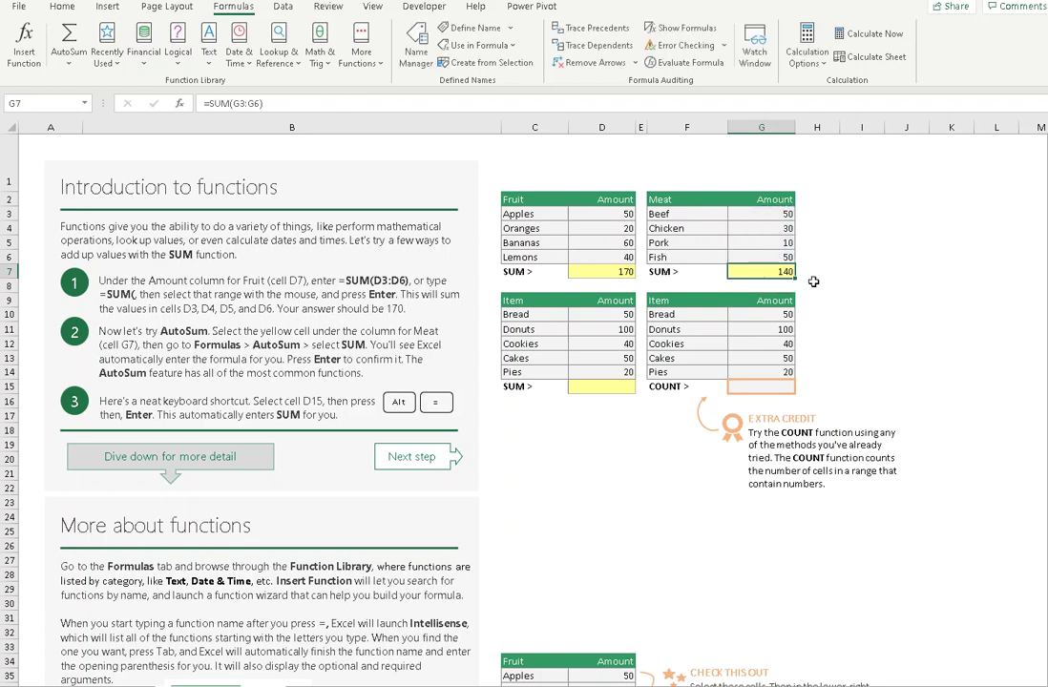
pyautogui.press('Delete')
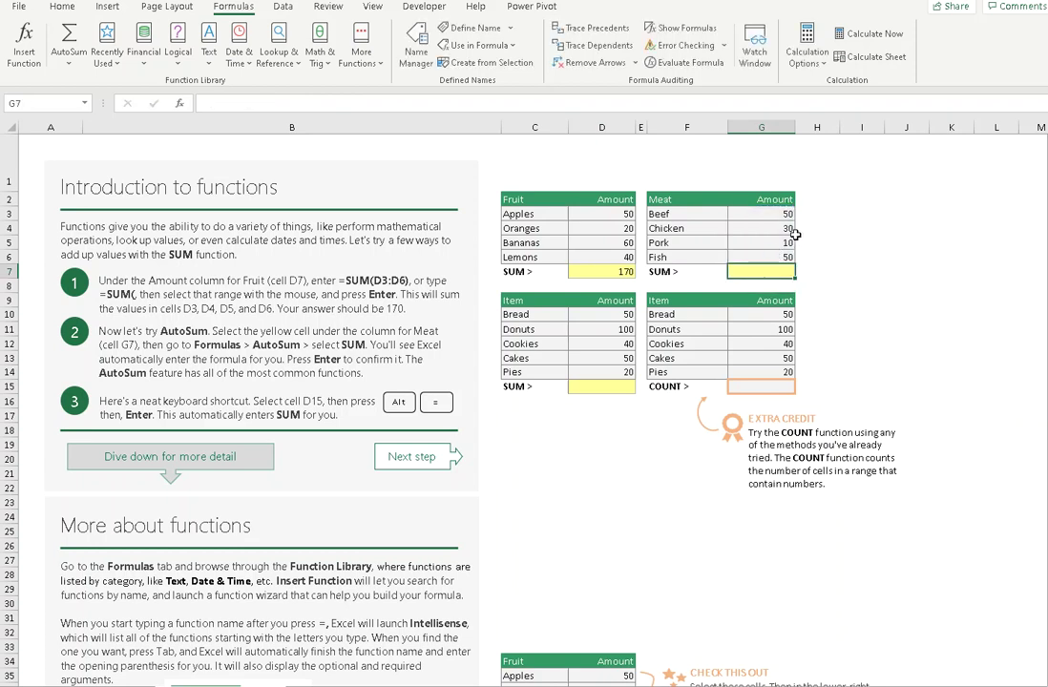
# - Write the note "Alt + '+' key" in H7 beside the Meat total of 140
pyautogui.moveTo(774, 214); pyautogui.dragTo(779, 268)
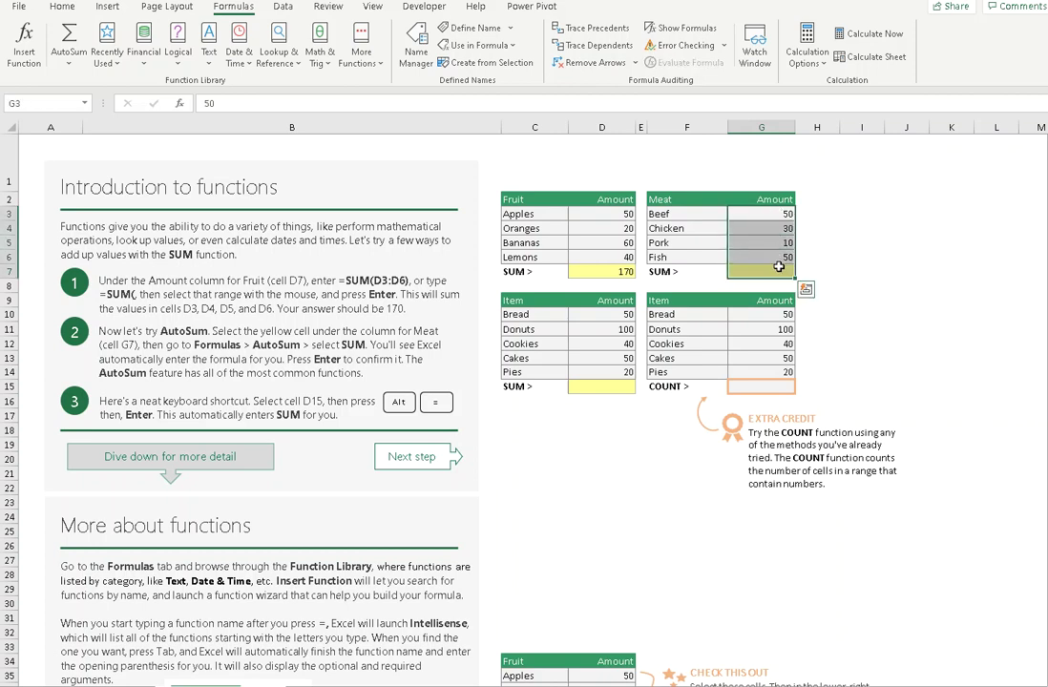
pyautogui.click(836, 271)
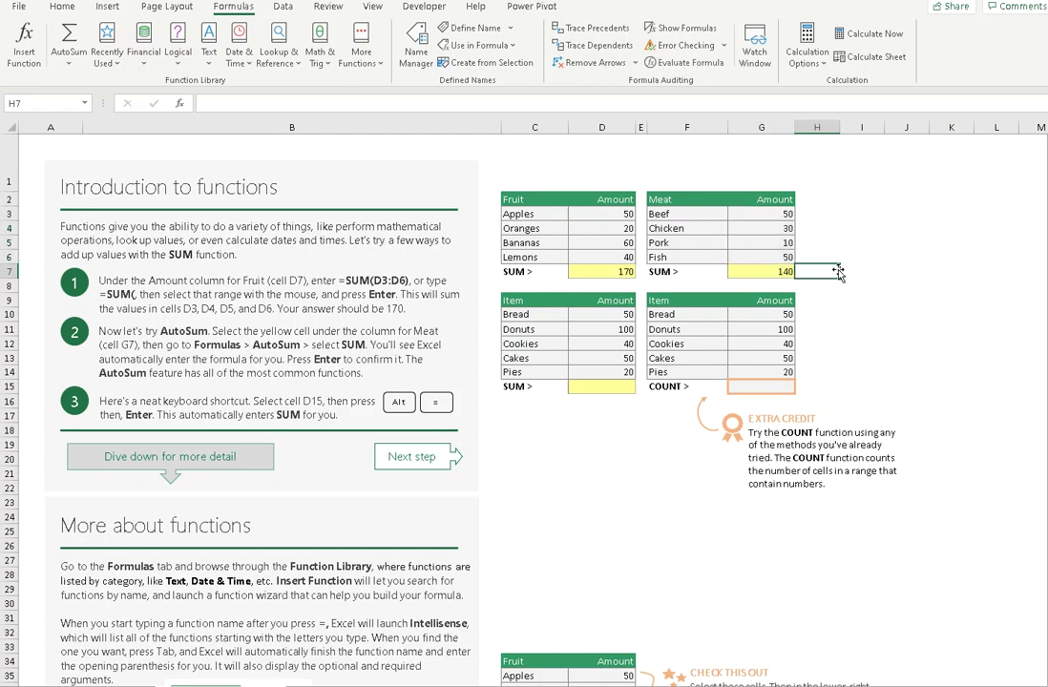
pyautogui.write('Alt +')
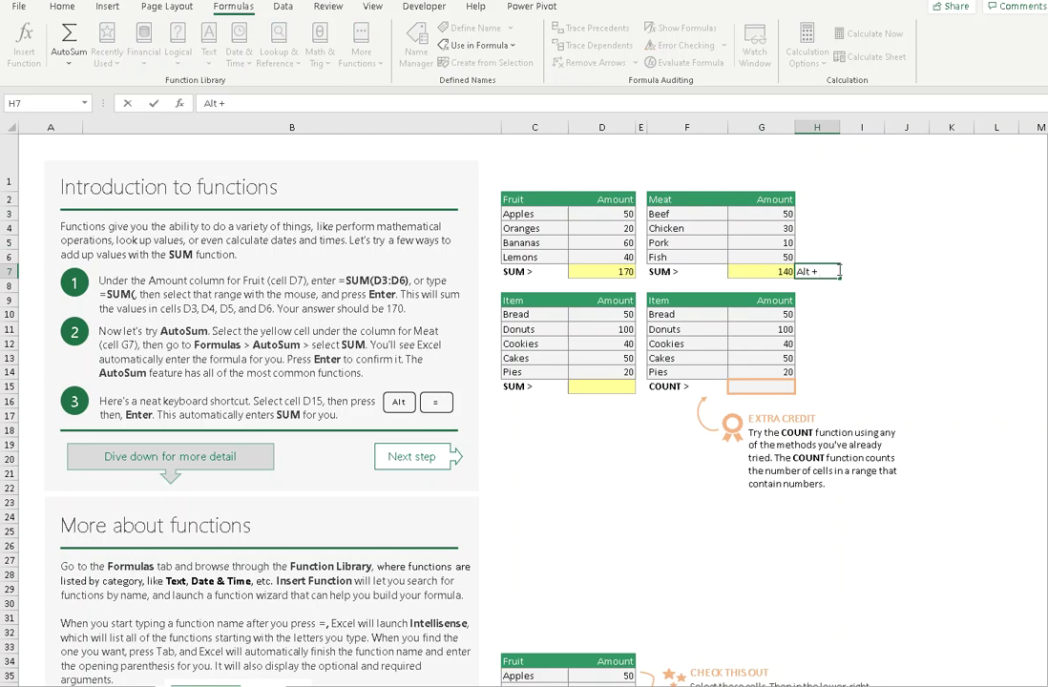
pyautogui.write('"')
pyautogui.press('BackSpace')
pyautogui.click(790, 272)
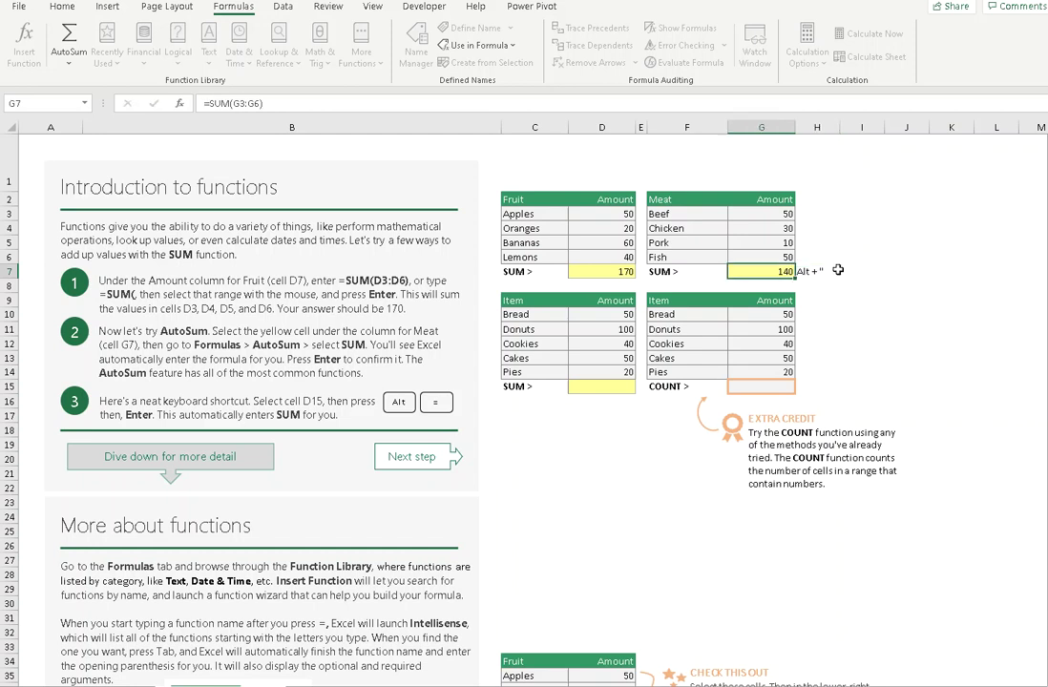
pyautogui.click(813, 271)
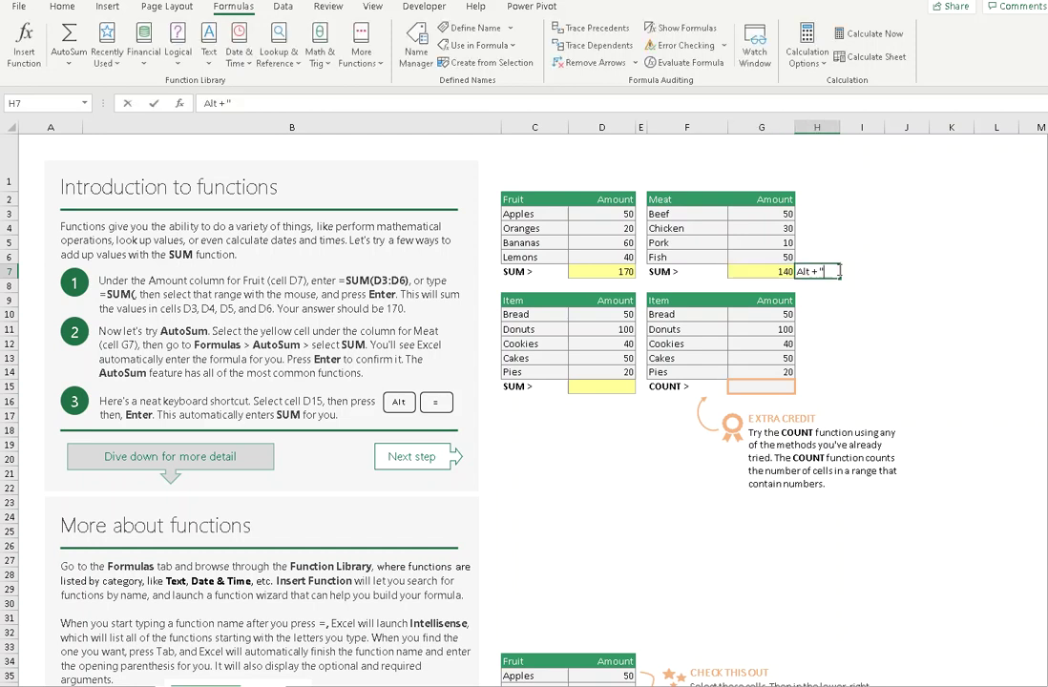
pyautogui.doubleClick(837, 272)
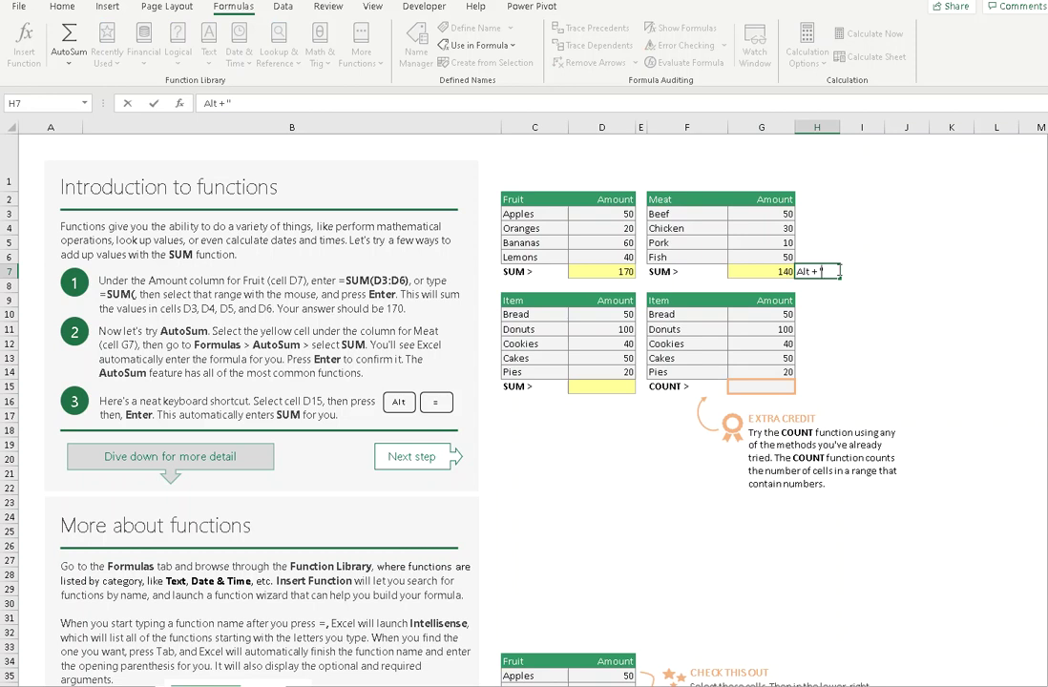
pyautogui.write("+'")
pyautogui.write(' key')
pyautogui.press('Return')
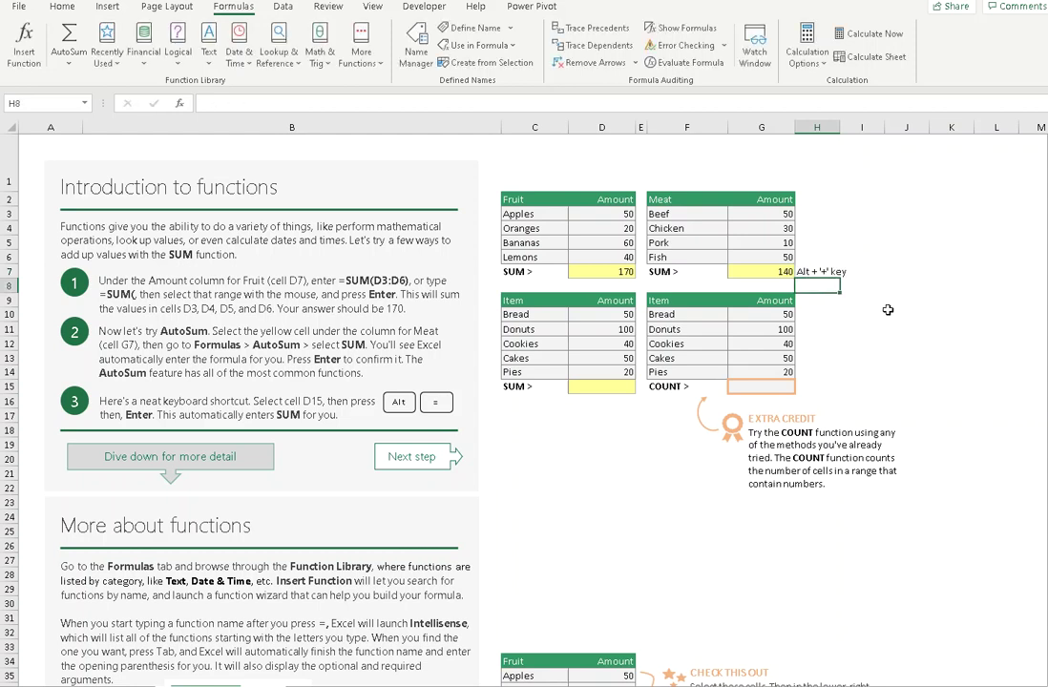
pyautogui.moveTo(604, 314)
pyautogui.mouseDown()
pyautogui.moveTo(611, 395)
pyautogui.moveTo(615, 386)
pyautogui.mouseUp()
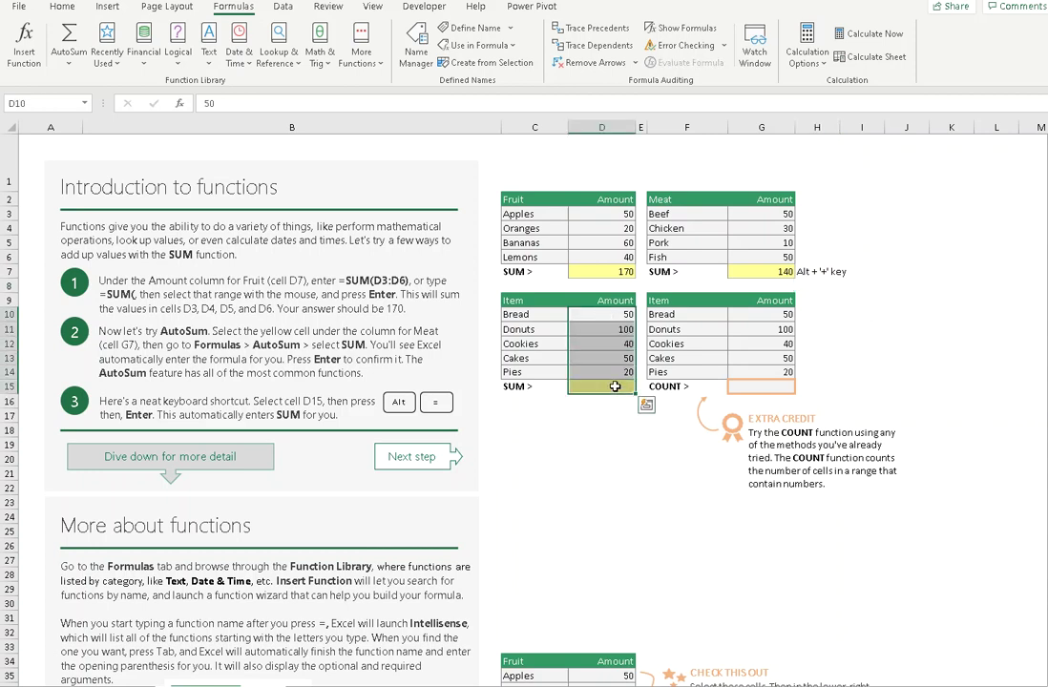
# - AutoSum the Item amounts into D15 with Alt+=, giving 260
pyautogui.hotkey('alt', '=')
pyautogui.click(597, 443)
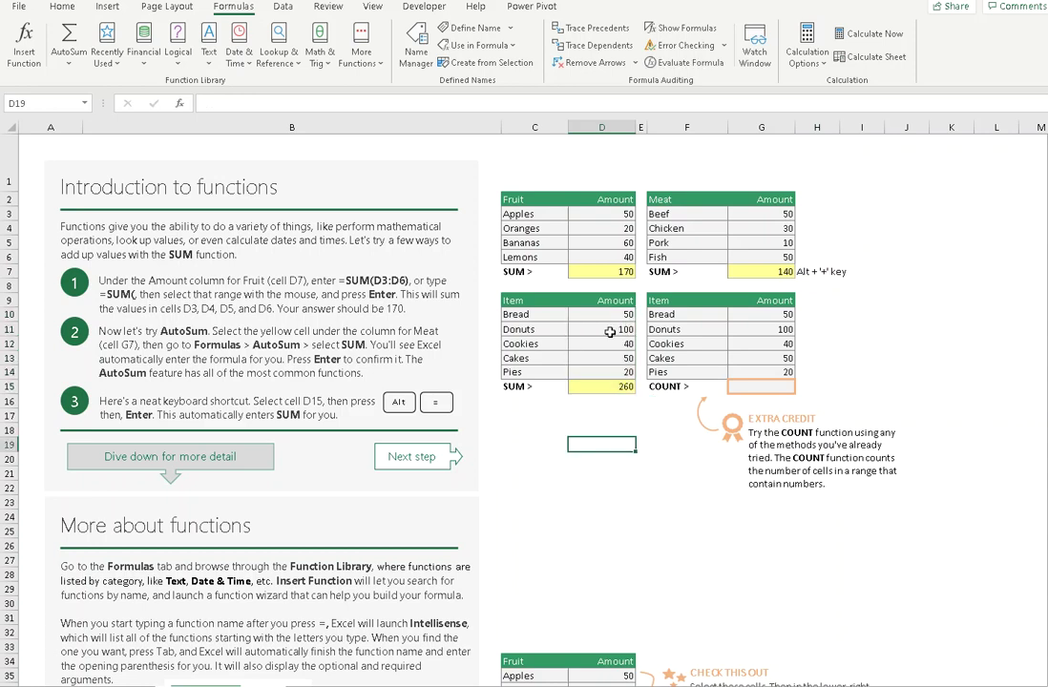
pyautogui.click(612, 390)
pyautogui.click(245, 103)
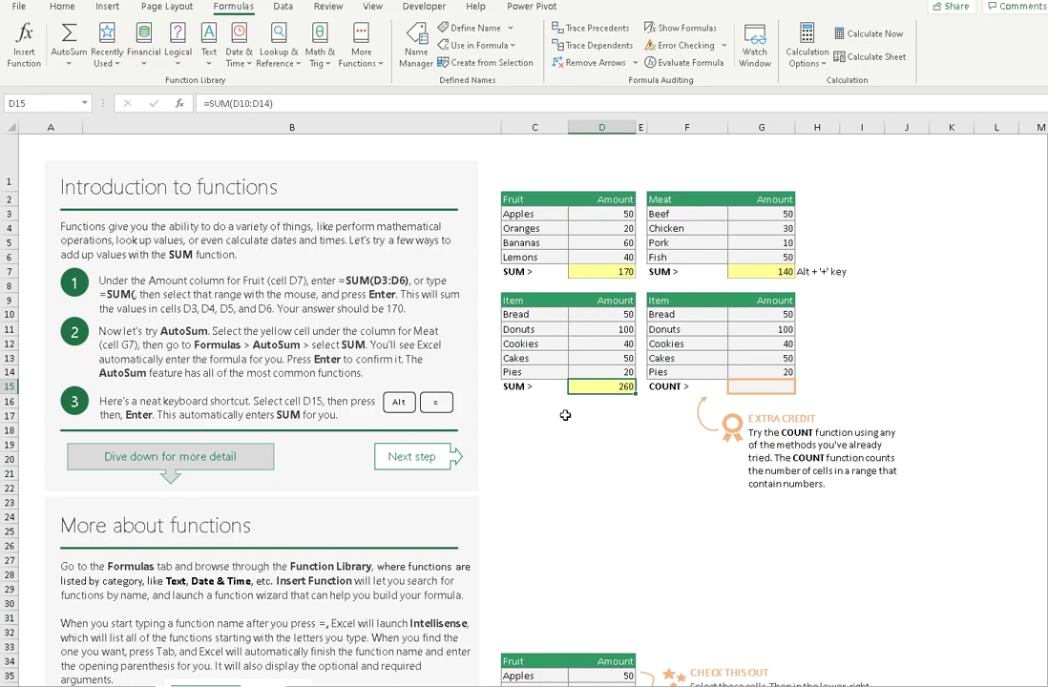
pyautogui.click(599, 444)
# - Enter =COUNT(G10:G14) in G15, returning 5
pyautogui.click(759, 384)
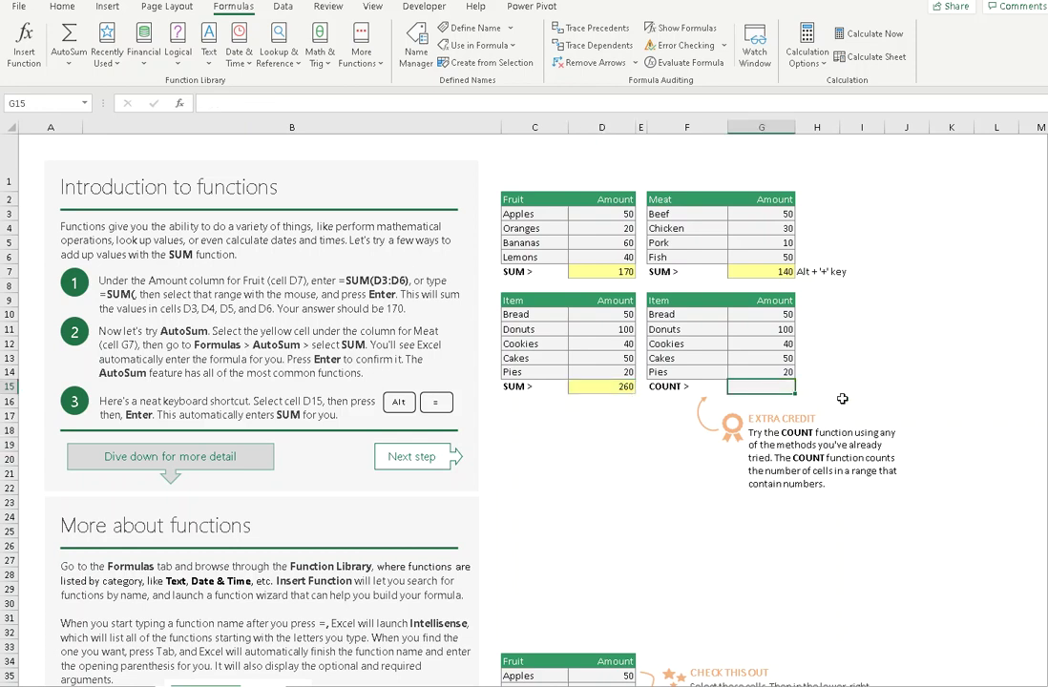
pyautogui.write('=count')
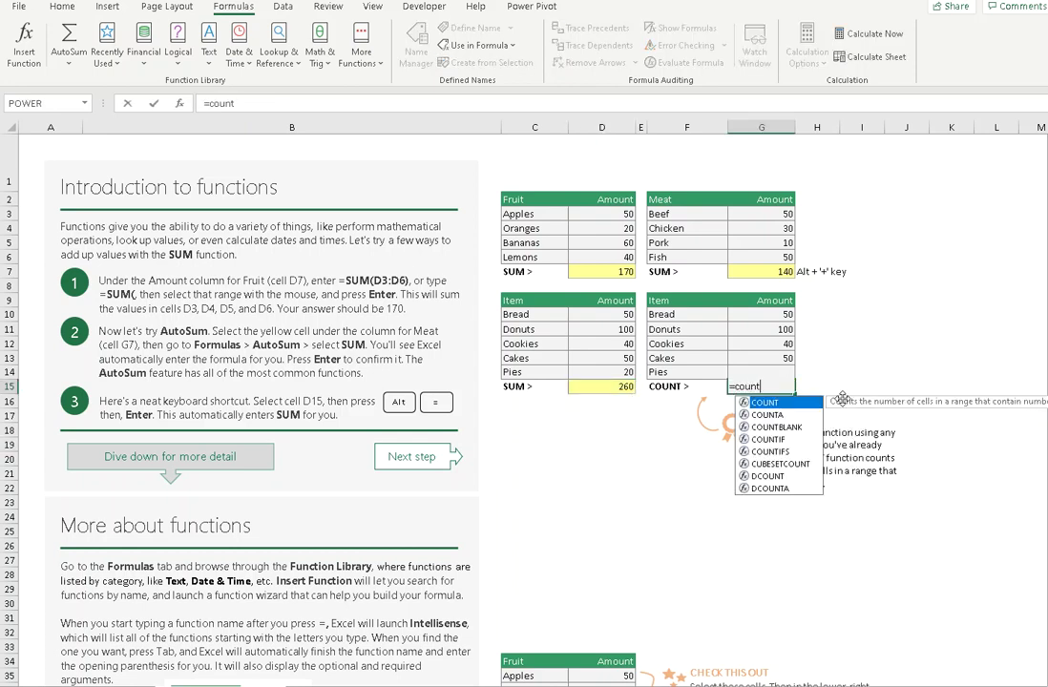
pyautogui.write('(')
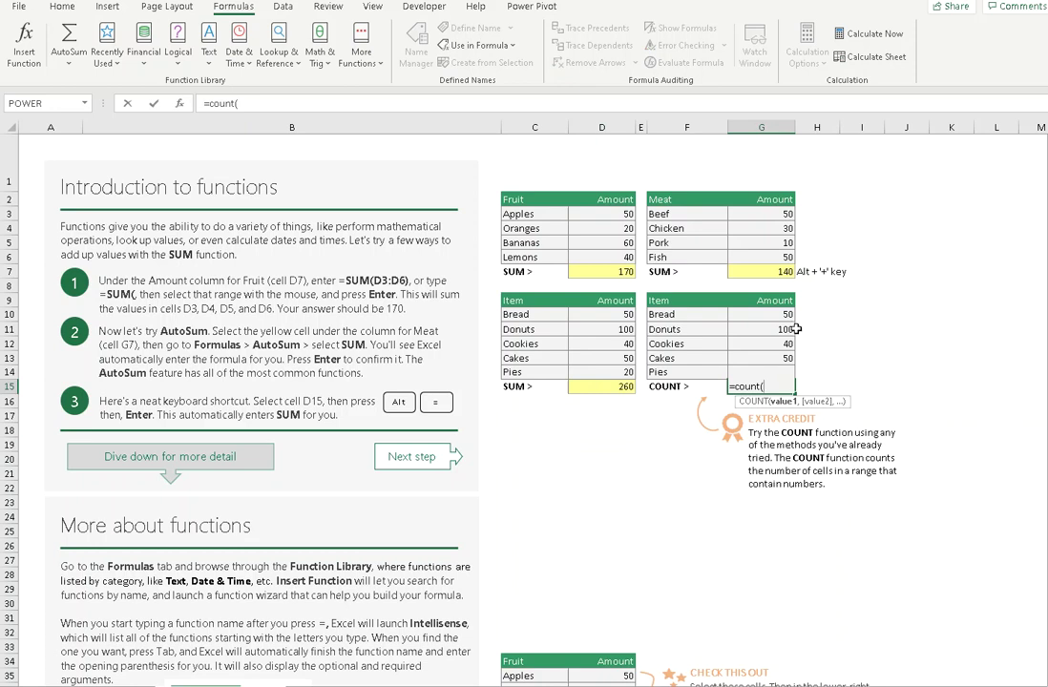
pyautogui.moveTo(777, 317); pyautogui.dragTo(768, 372)
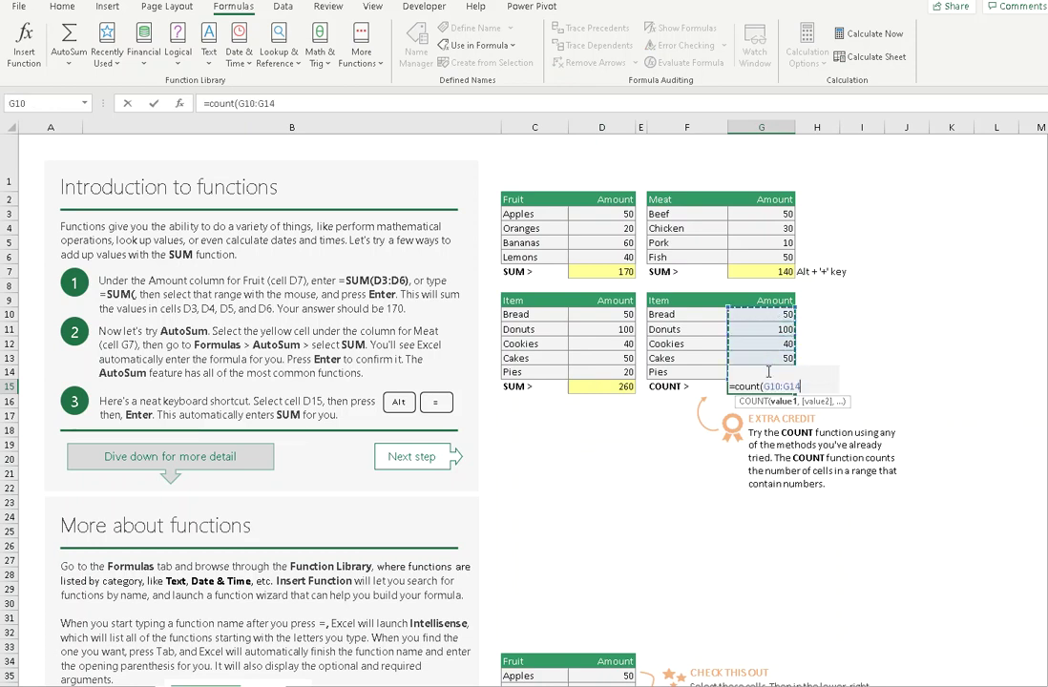
pyautogui.press('Return')
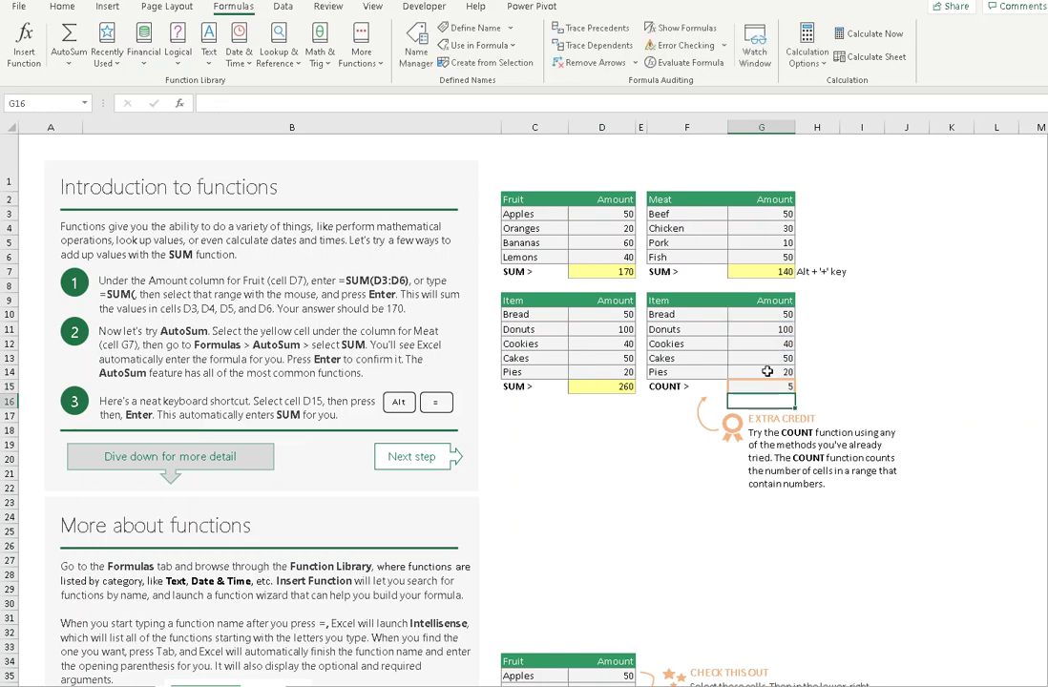
pyautogui.click(616, 488)
pyautogui.scroll(-1, 616, 488)
pyautogui.scroll(-1, 615, 488)
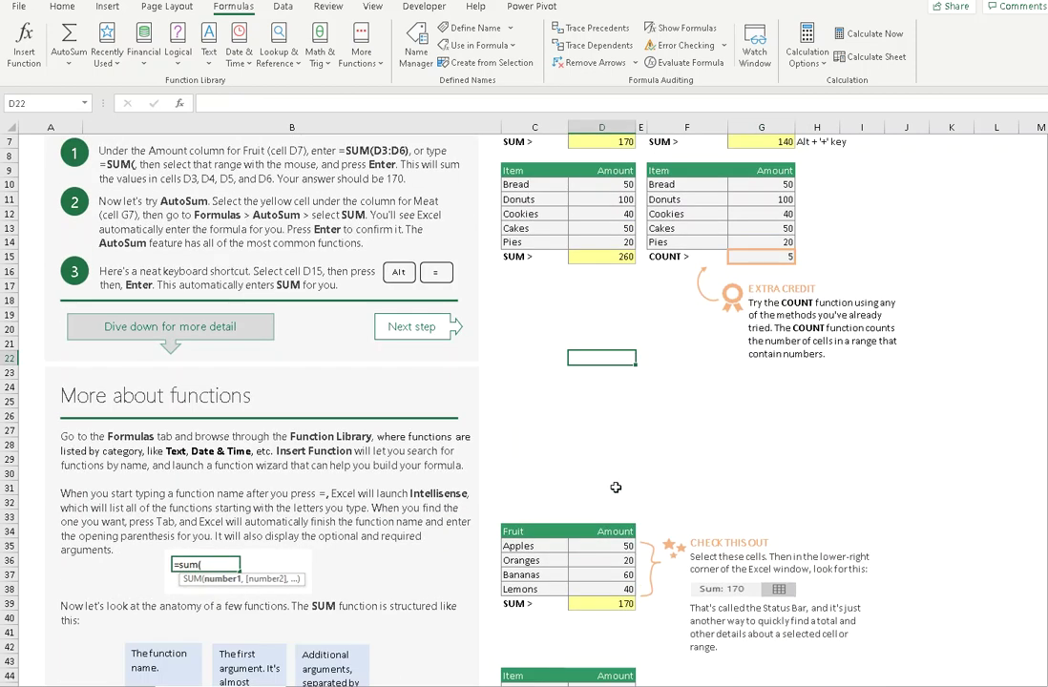
# - On the AVERAGE sheet, enter =AVERAGE(D3:D6) in D7, returning 42.5 for the Fruit amounts
pyautogui.click(420, 327)
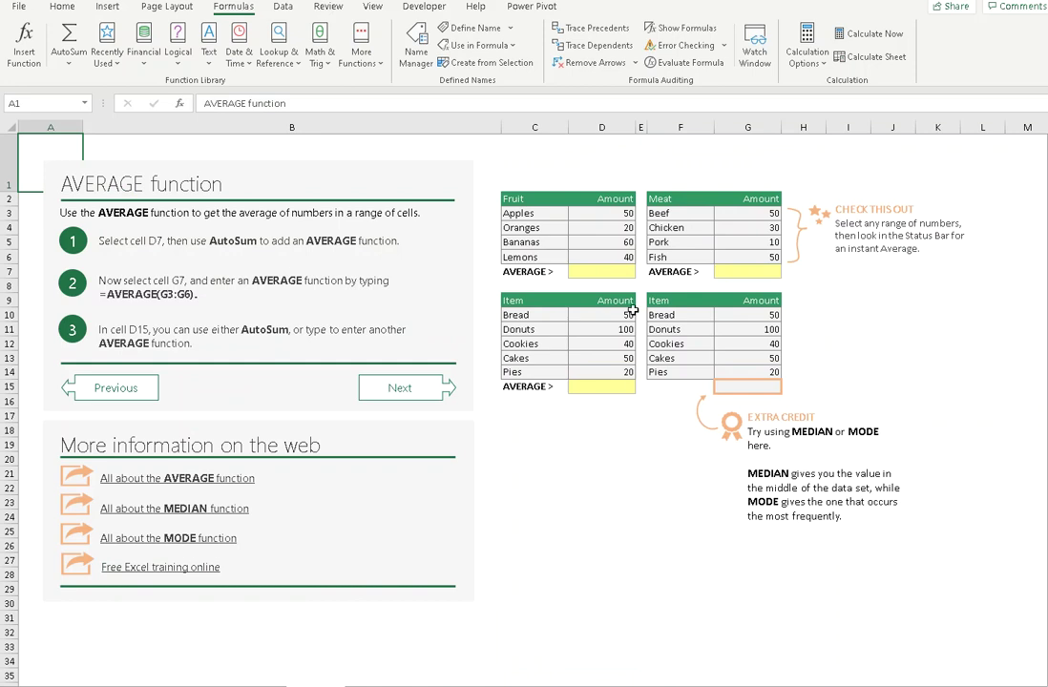
pyautogui.click(601, 271)
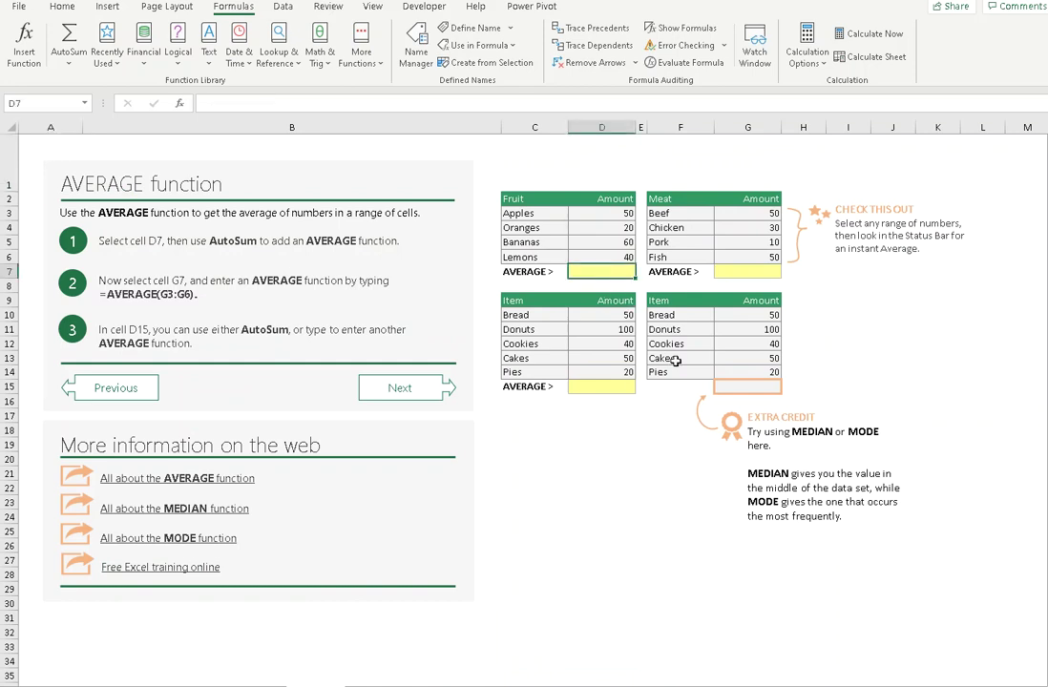
pyautogui.write('=average(')
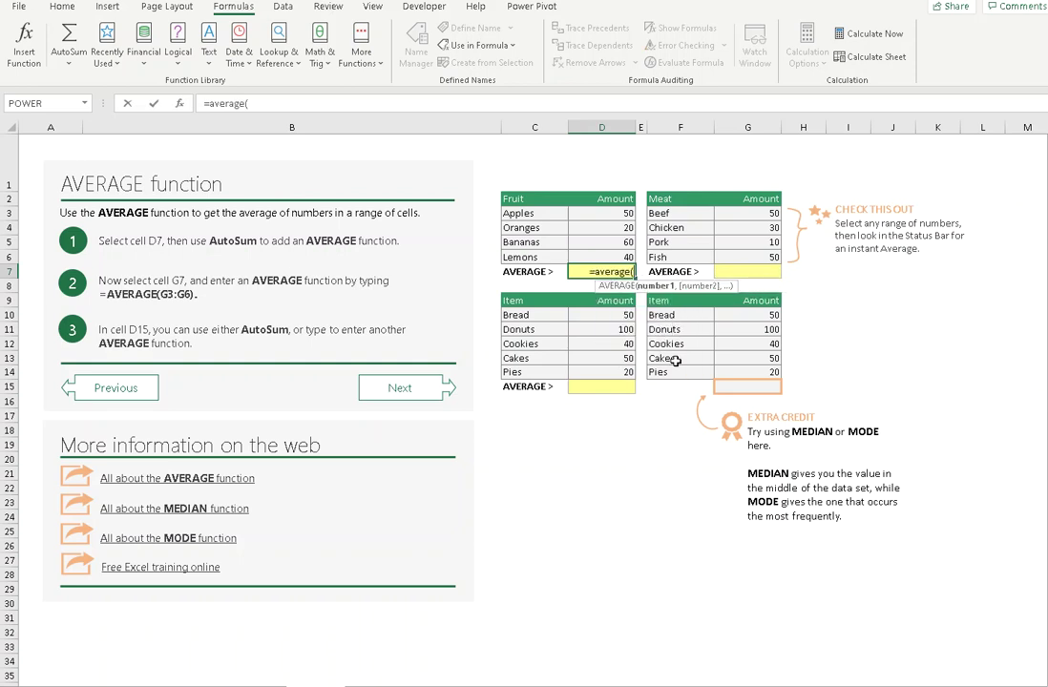
pyautogui.moveTo(615, 215); pyautogui.dragTo(617, 256)
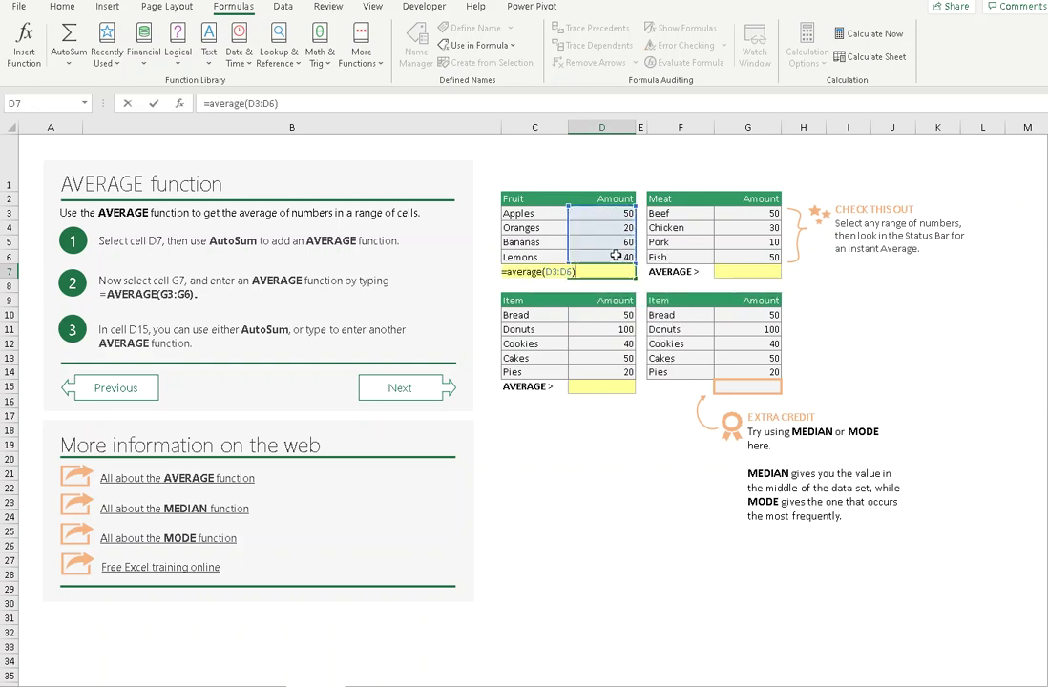
pyautogui.press('Return')
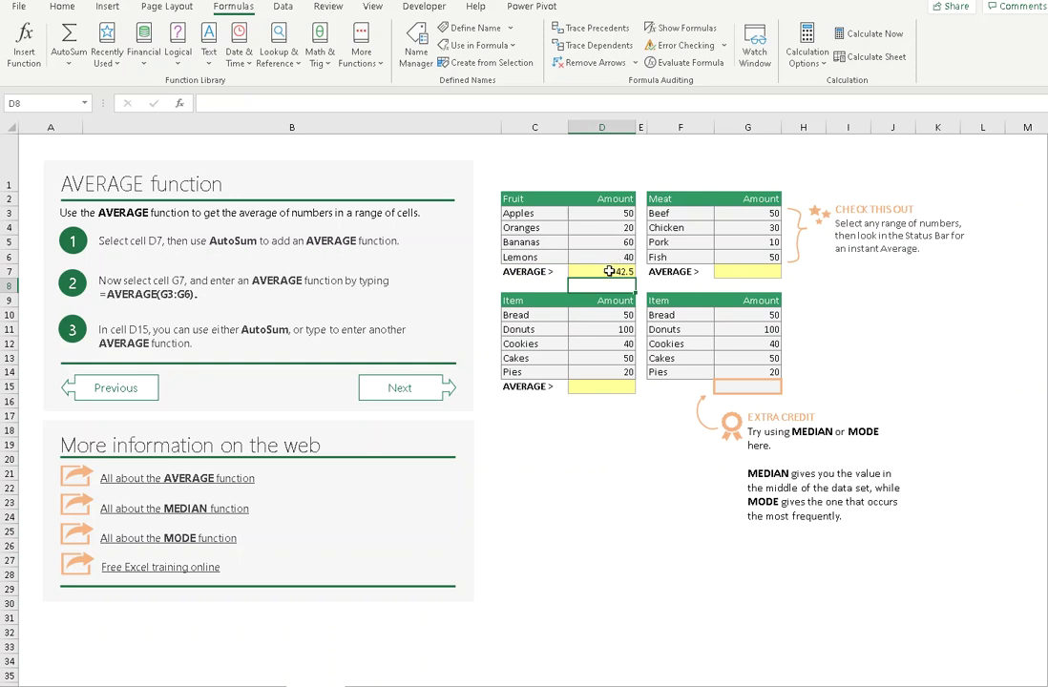
pyautogui.moveTo(612, 213); pyautogui.dragTo(609, 256)
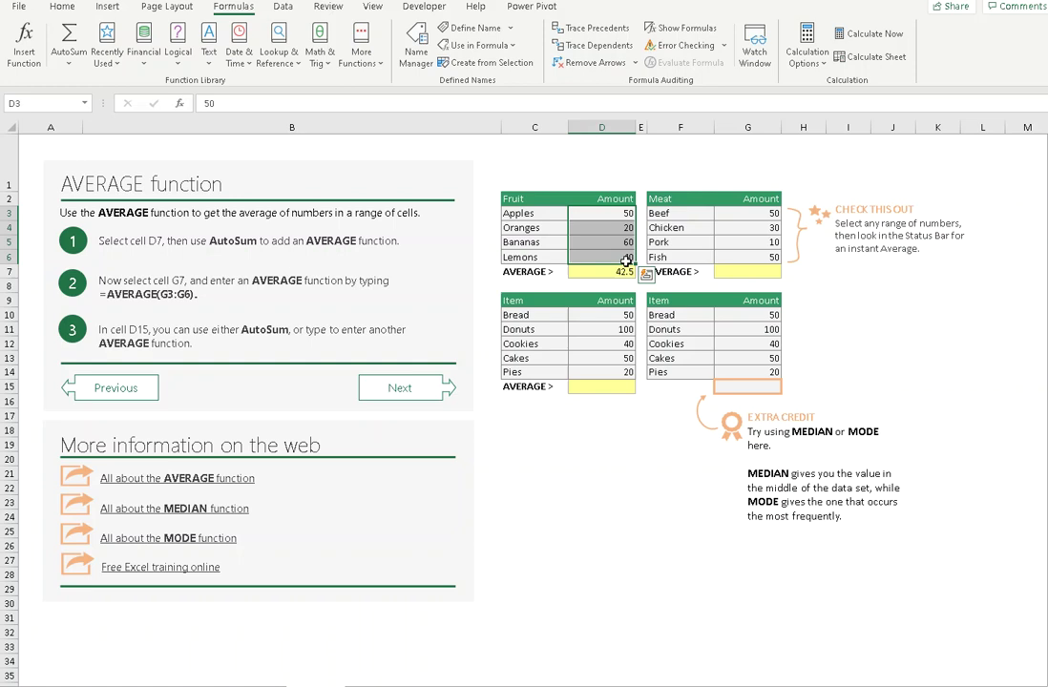
pyautogui.click(642, 459)
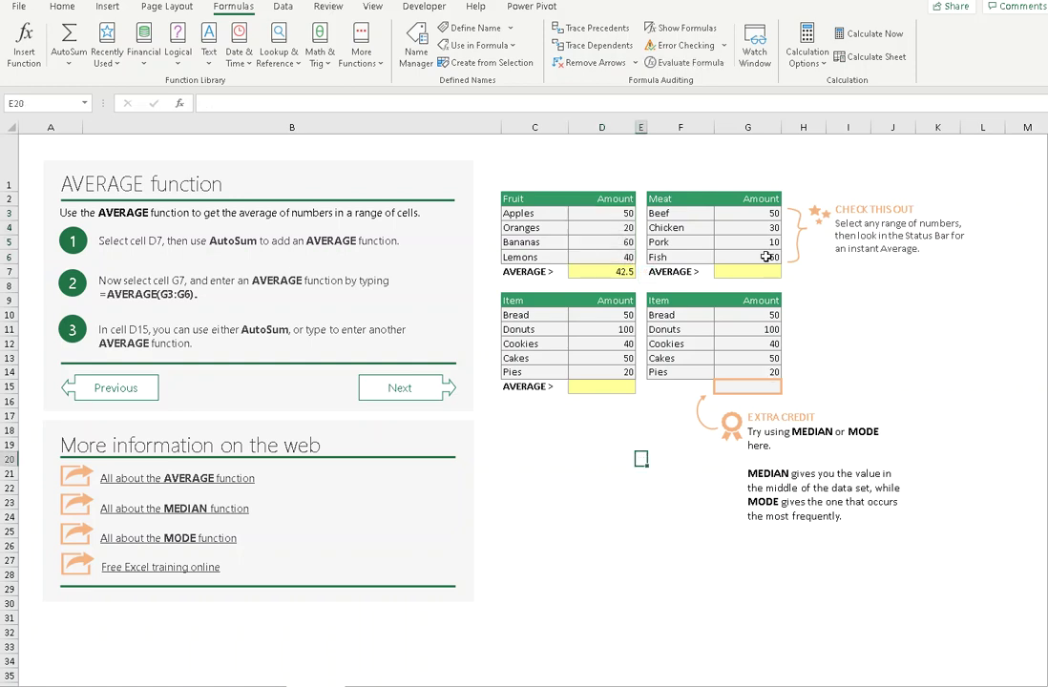
# - Paste the average formula from D7 into G7, giving a Meat average of 35
pyautogui.click(630, 274)
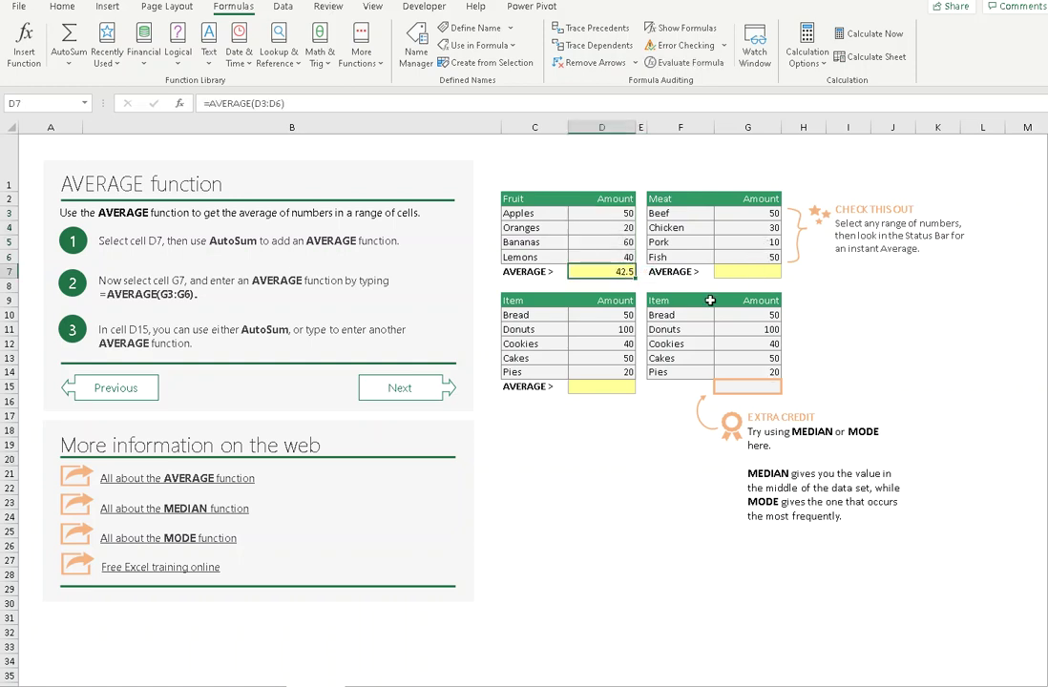
pyautogui.click(748, 272)
pyautogui.hotkey('ctrl', 'v')
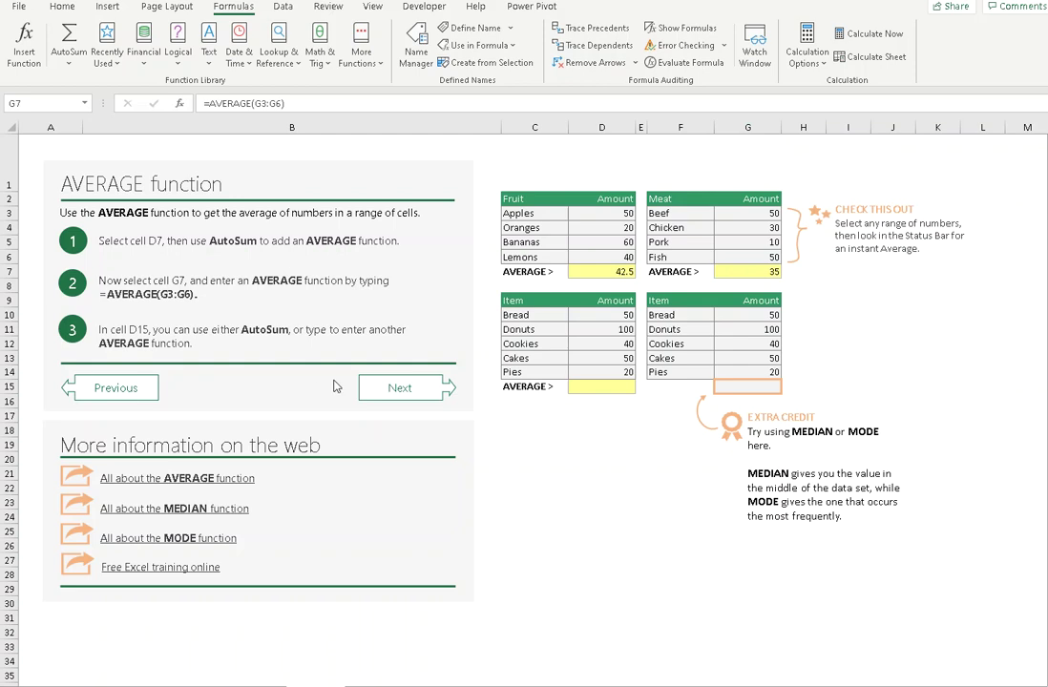
pyautogui.click(765, 269)
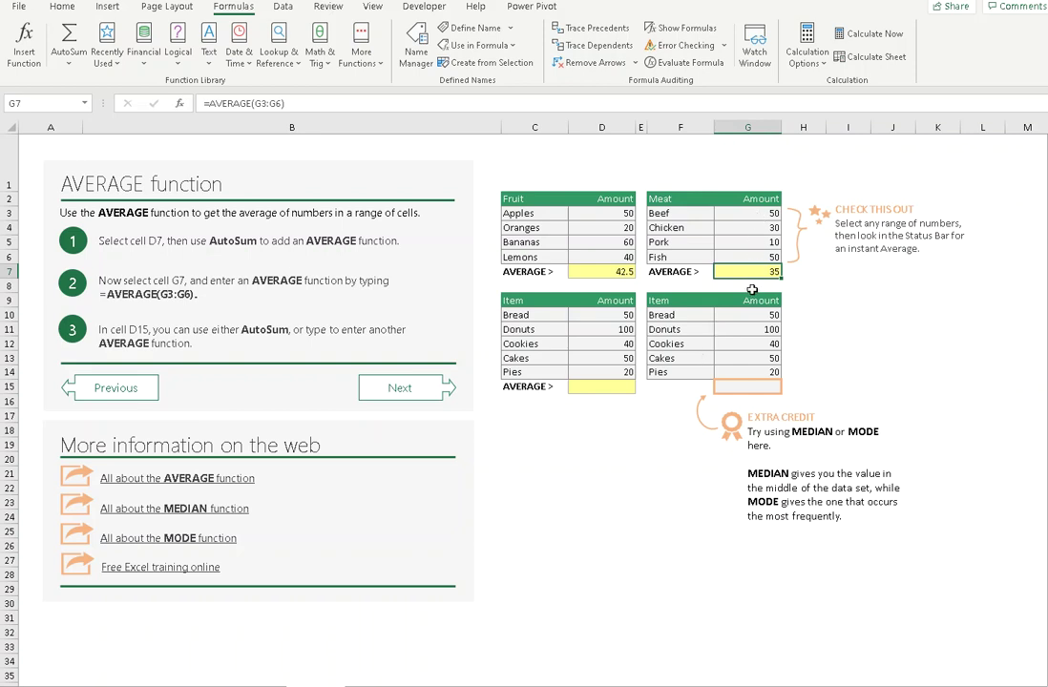
# - Copy G7's average formula into D15 and fix its range to D10:D14, showing 52
pyautogui.hotkey('ctrl', 'c')
pyautogui.click(638, 388)
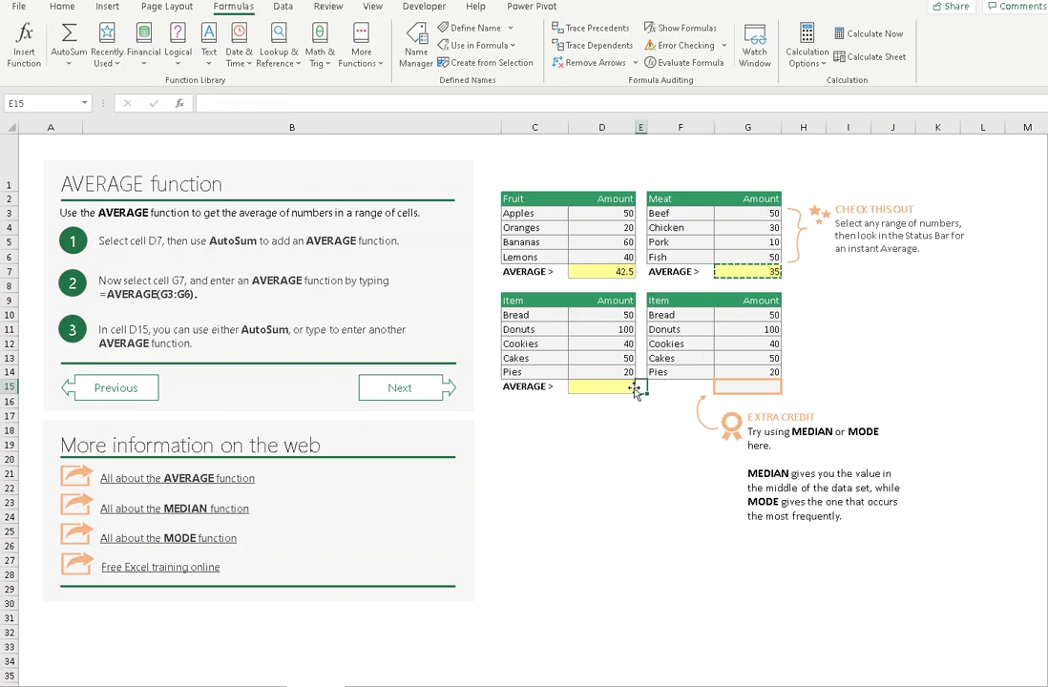
pyautogui.click(623, 387)
pyautogui.hotkey('ctrl', 'v')
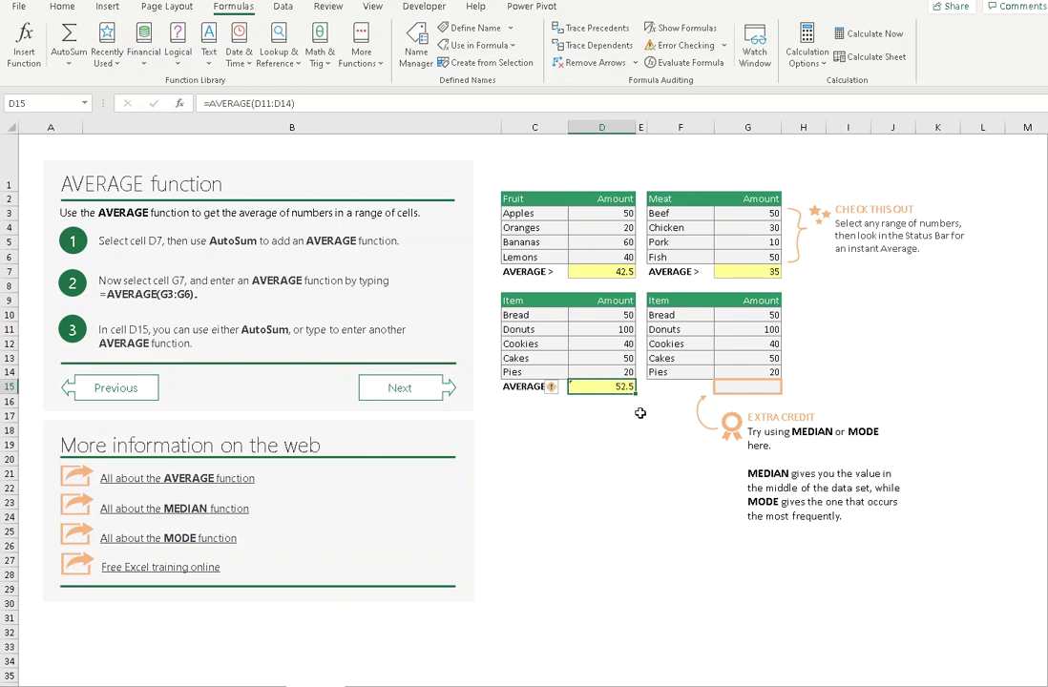
pyautogui.click(268, 103)
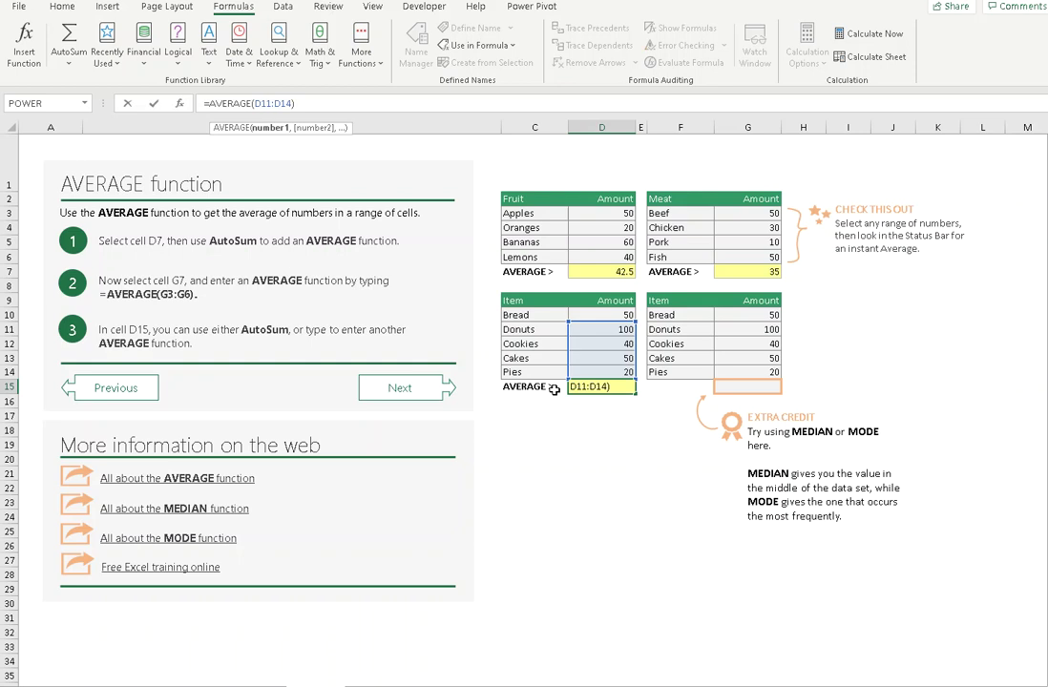
pyautogui.press('BackSpace')
pyautogui.write('0')
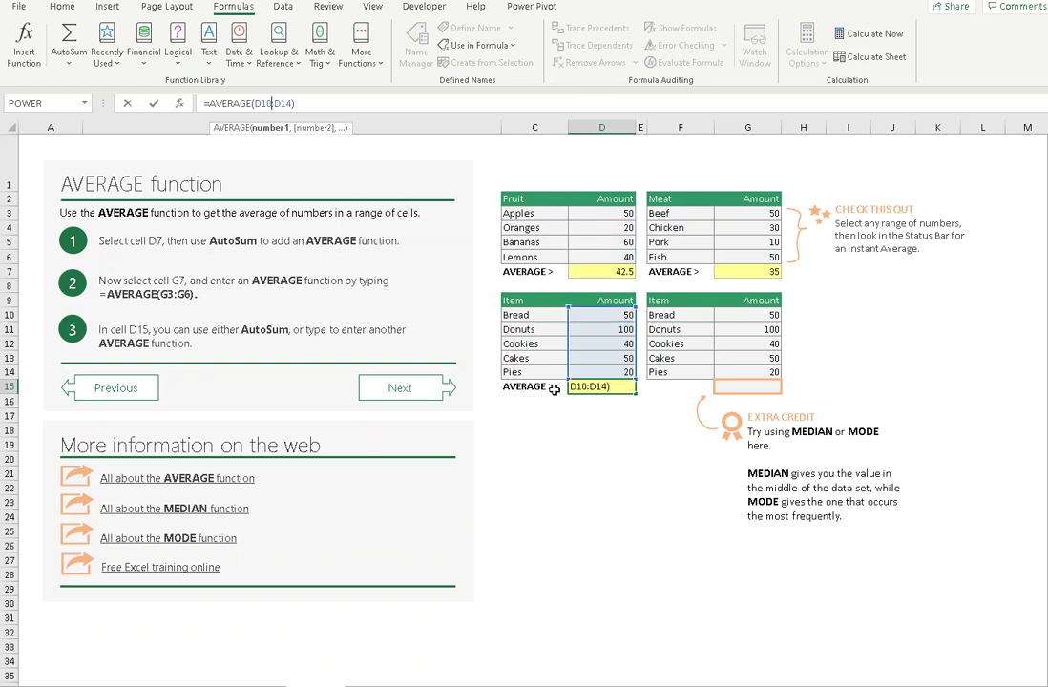
pyautogui.press('Return')
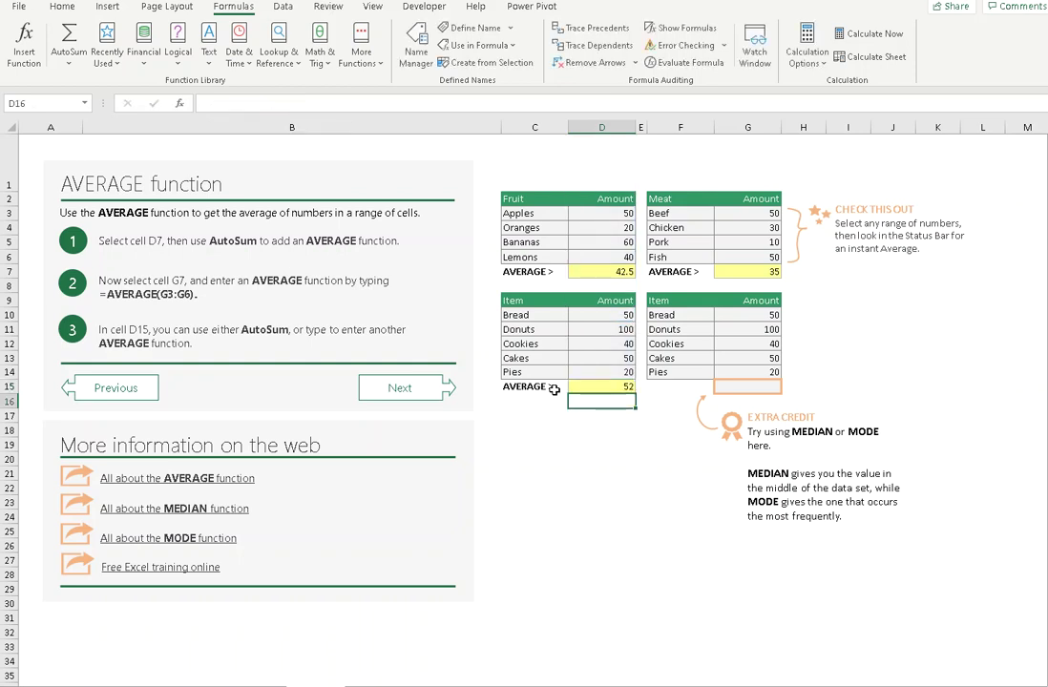
pyautogui.click(749, 260)
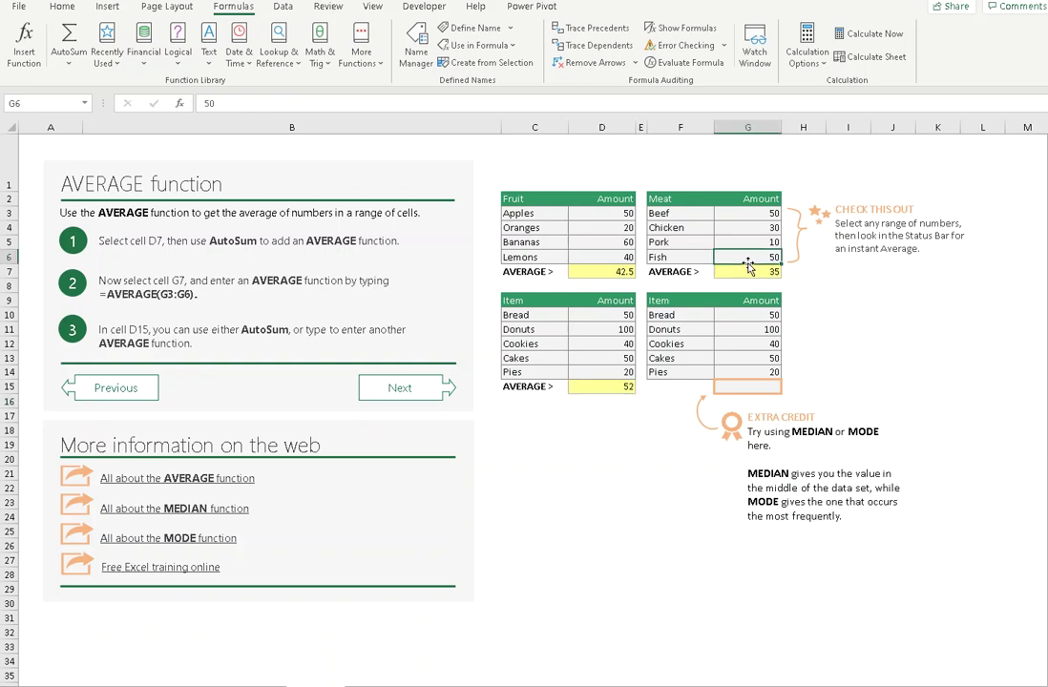
# - Inspect the AVERAGE formula's range in G7 without changing it
pyautogui.click(749, 272)
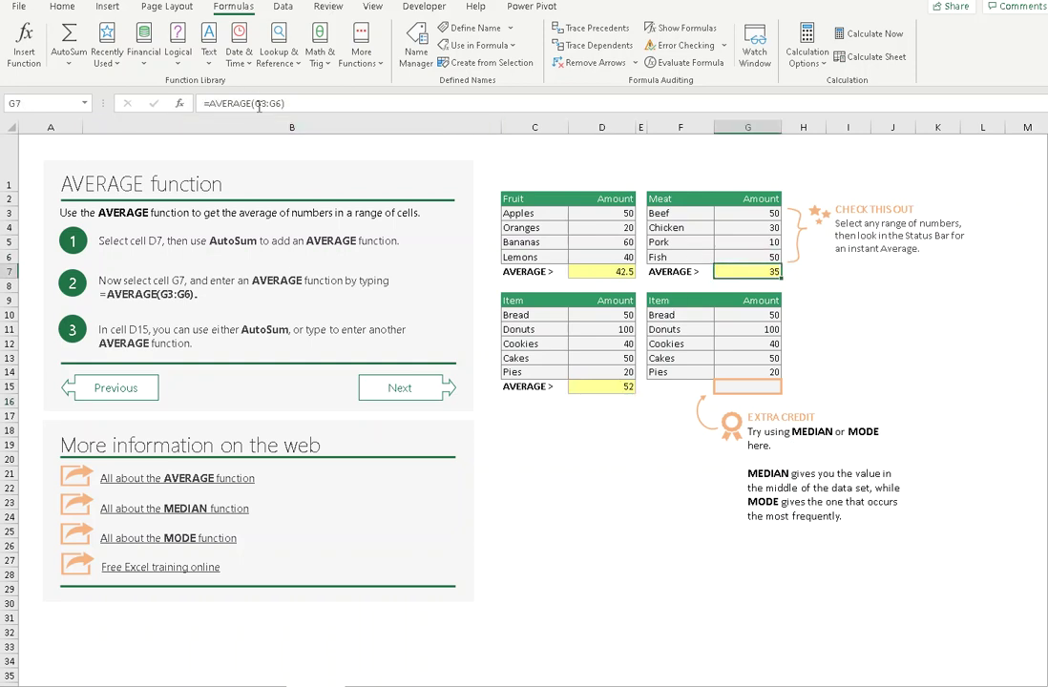
pyautogui.click(257, 106)
pyautogui.press('Escape')
# - Enter =MEDIAN(G10:G14) in G15, returning 50
pyautogui.click(749, 386)
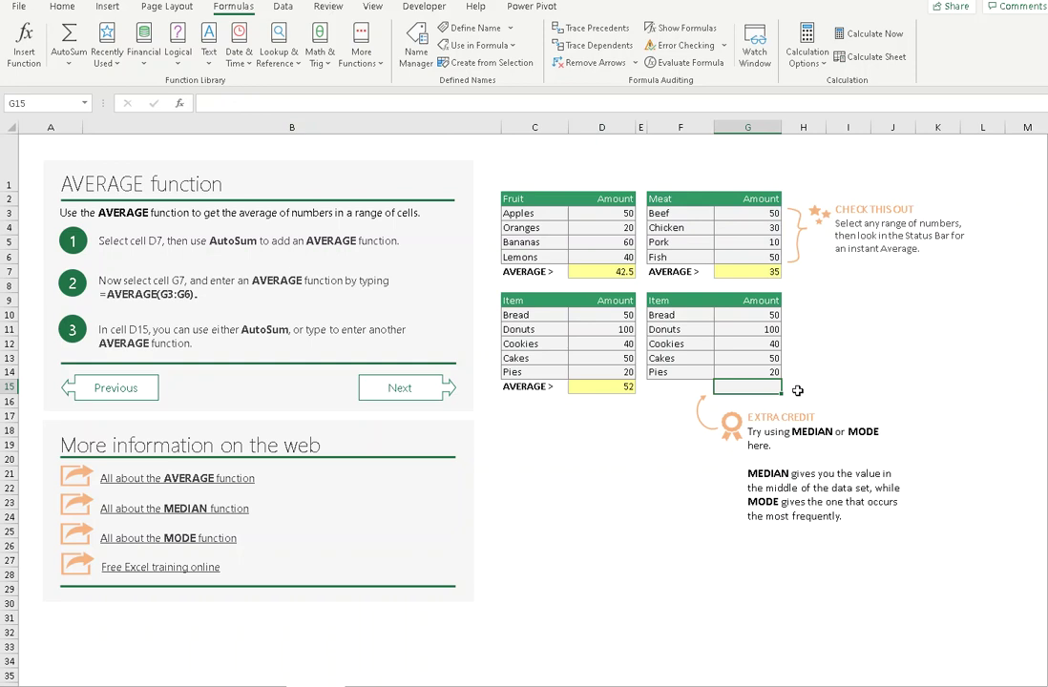
pyautogui.write('=median(')
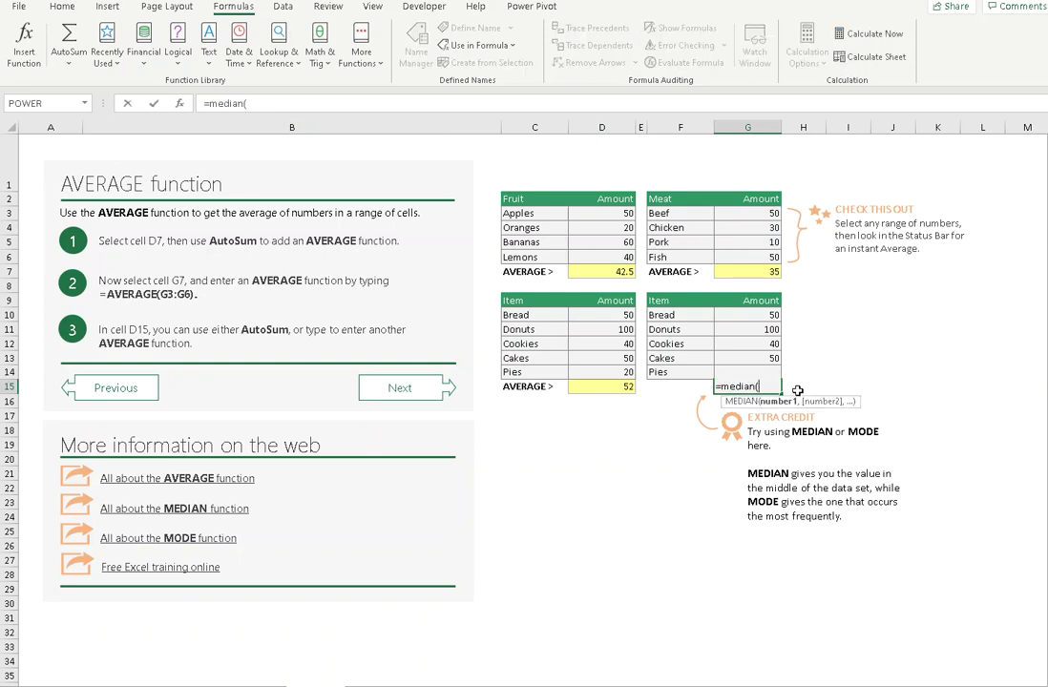
pyautogui.moveTo(766, 339); pyautogui.dragTo(765, 372)
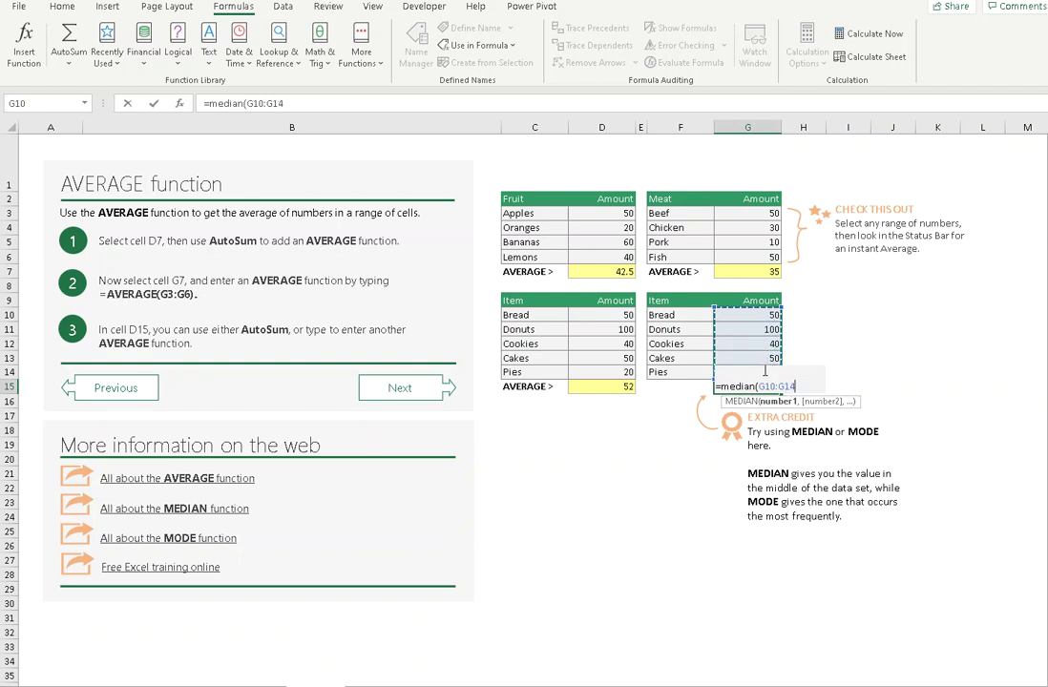
pyautogui.press('Return')
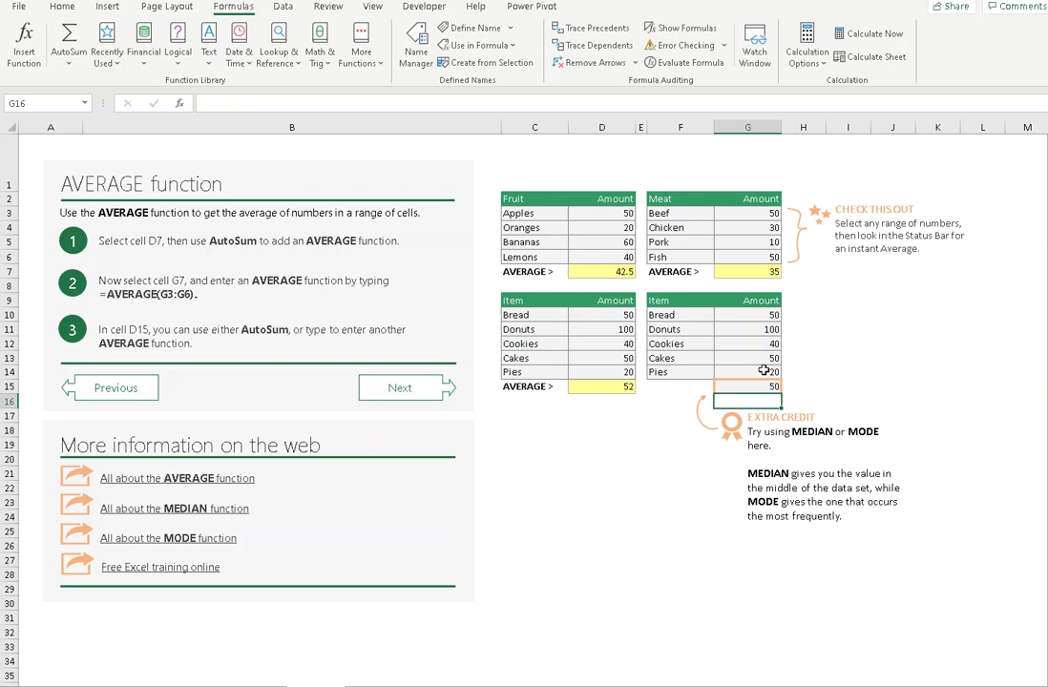
pyautogui.press('Up')
pyautogui.press('Right')
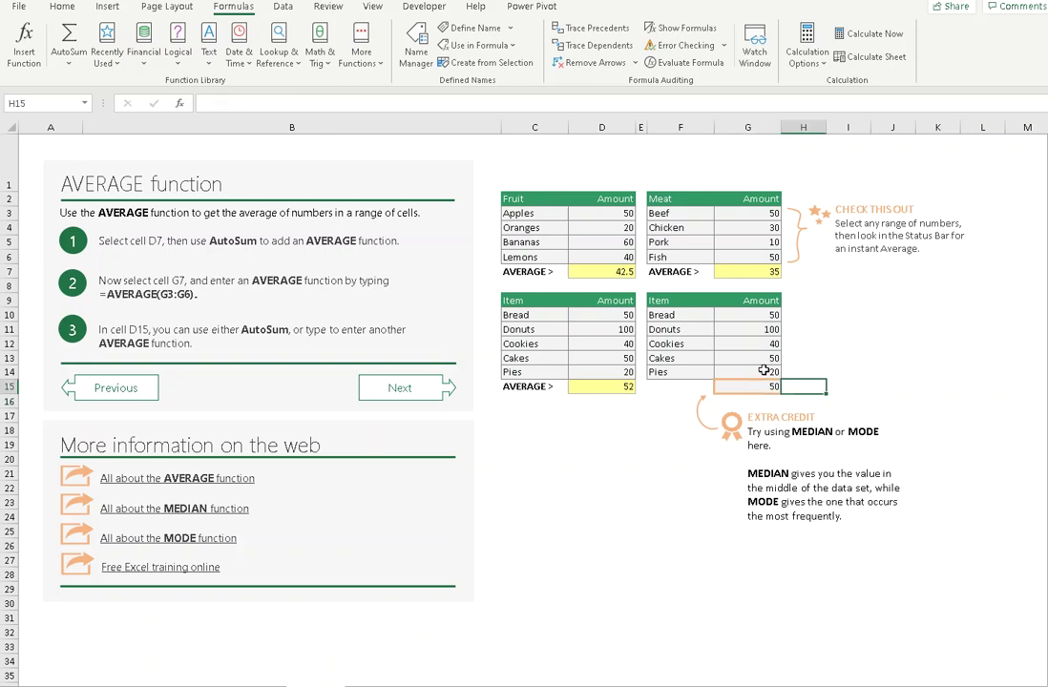
# - Label H15 "Median" and H16 "Mode"
pyautogui.write('Median')
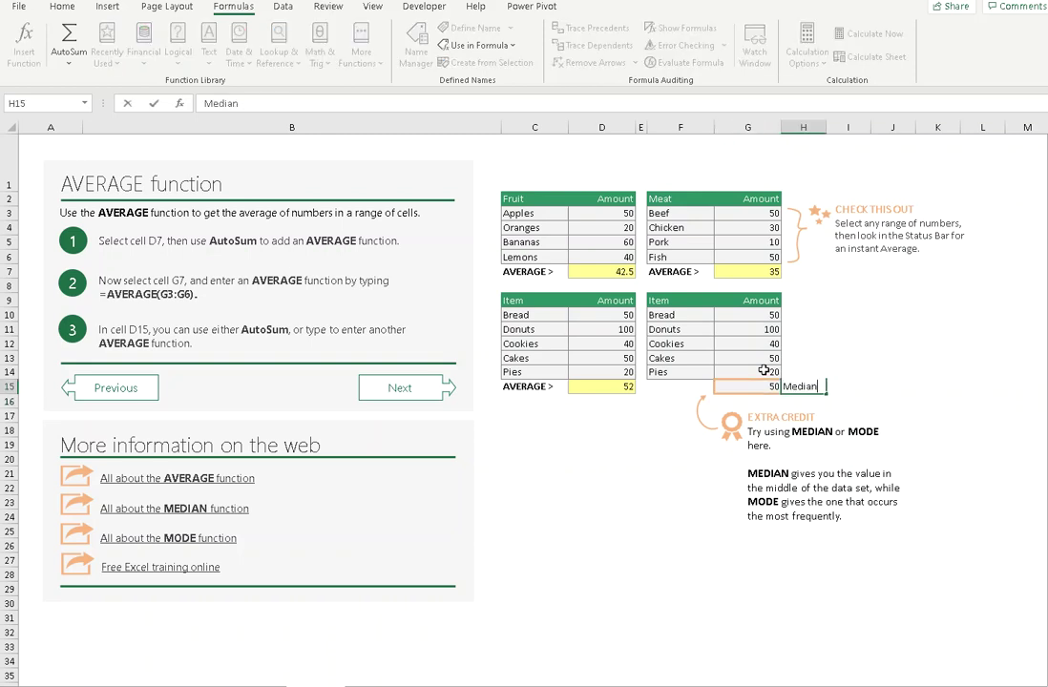
pyautogui.press('Return')
pyautogui.write('Mode')
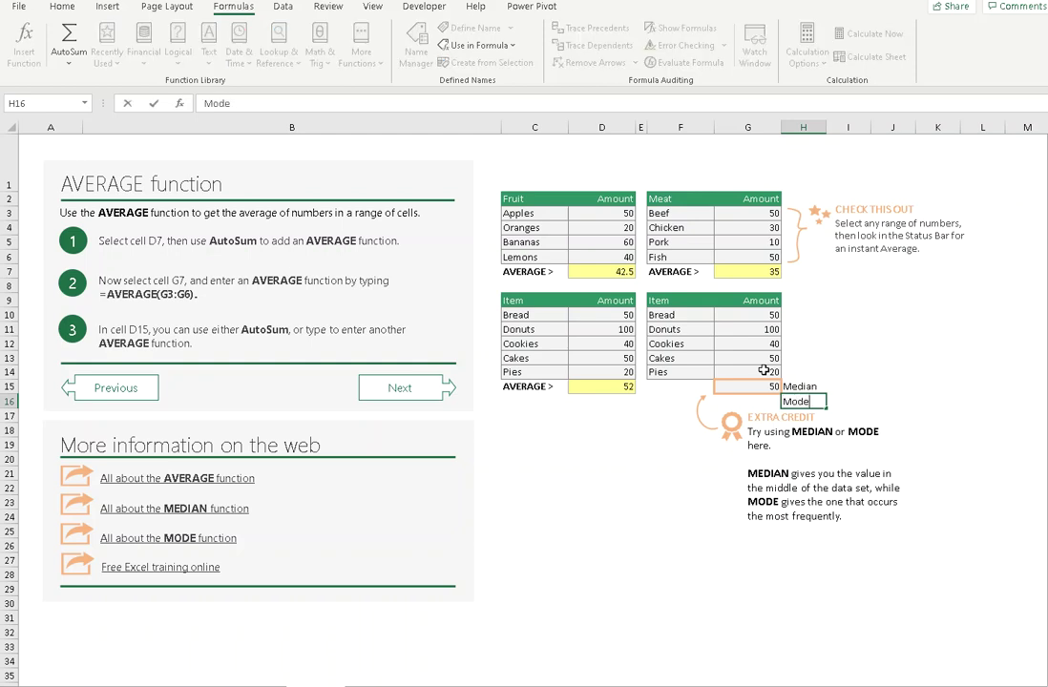
pyautogui.press('Return')
# - Enter =MODE(G10:G14) in G16, returning 50
pyautogui.press('Up')
pyautogui.press('Left')
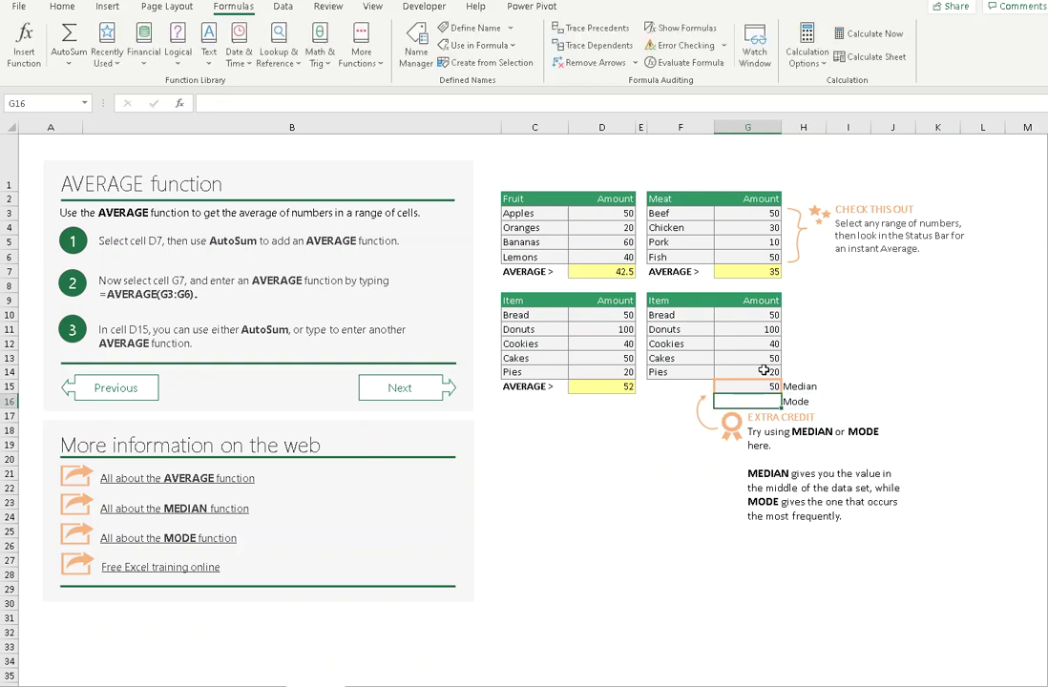
pyautogui.write('=Mode(')
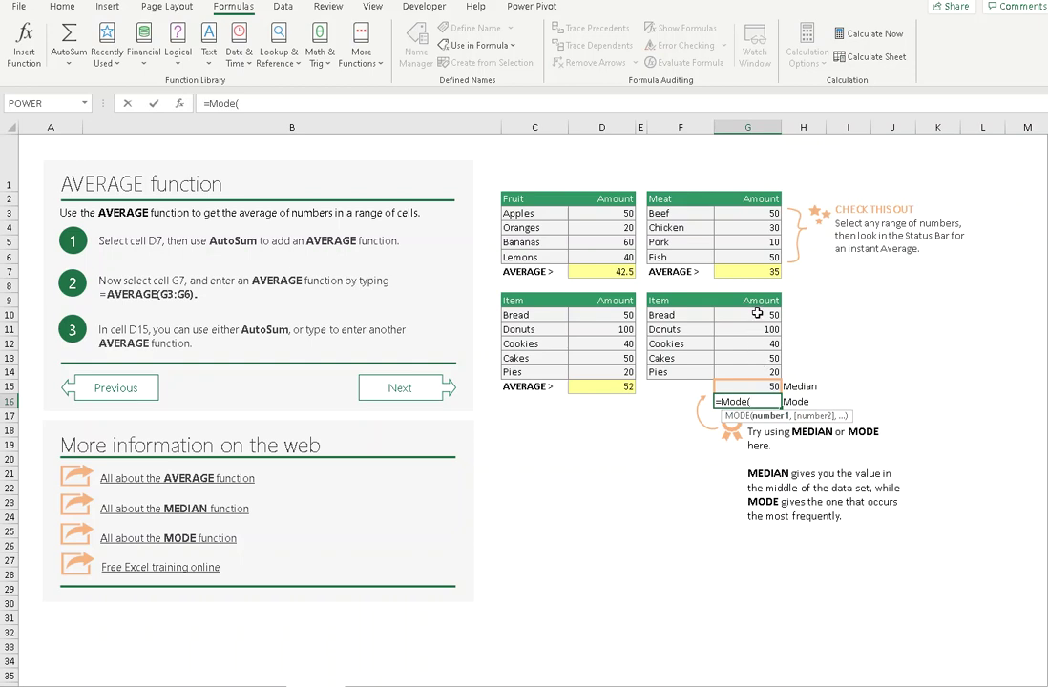
pyautogui.moveTo(759, 315); pyautogui.dragTo(761, 372)
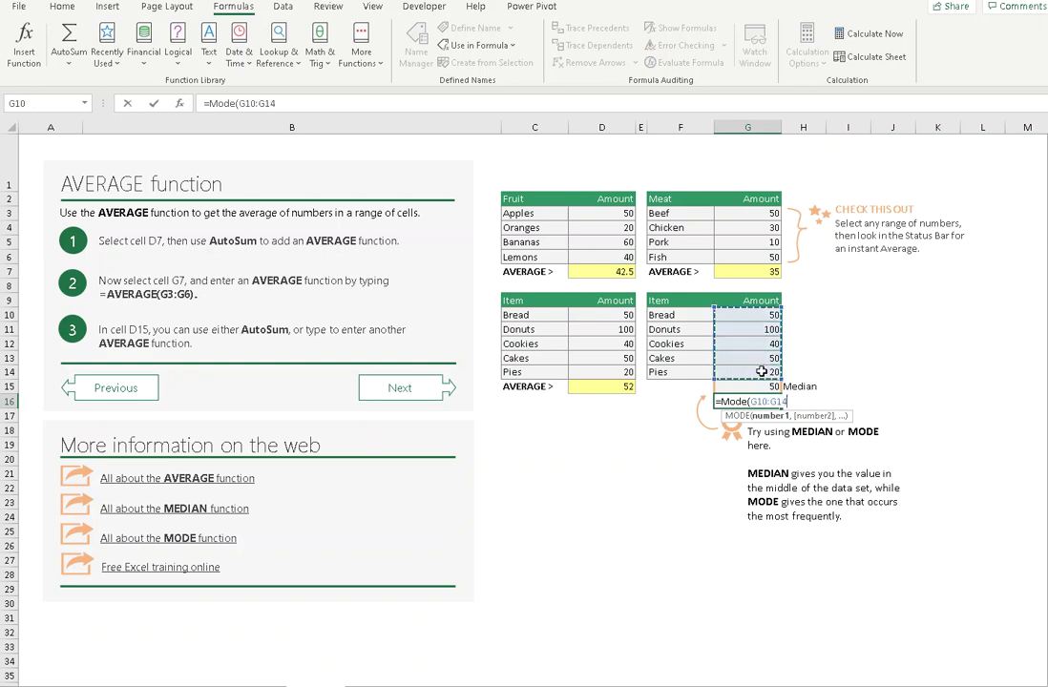
pyautogui.press('Return')
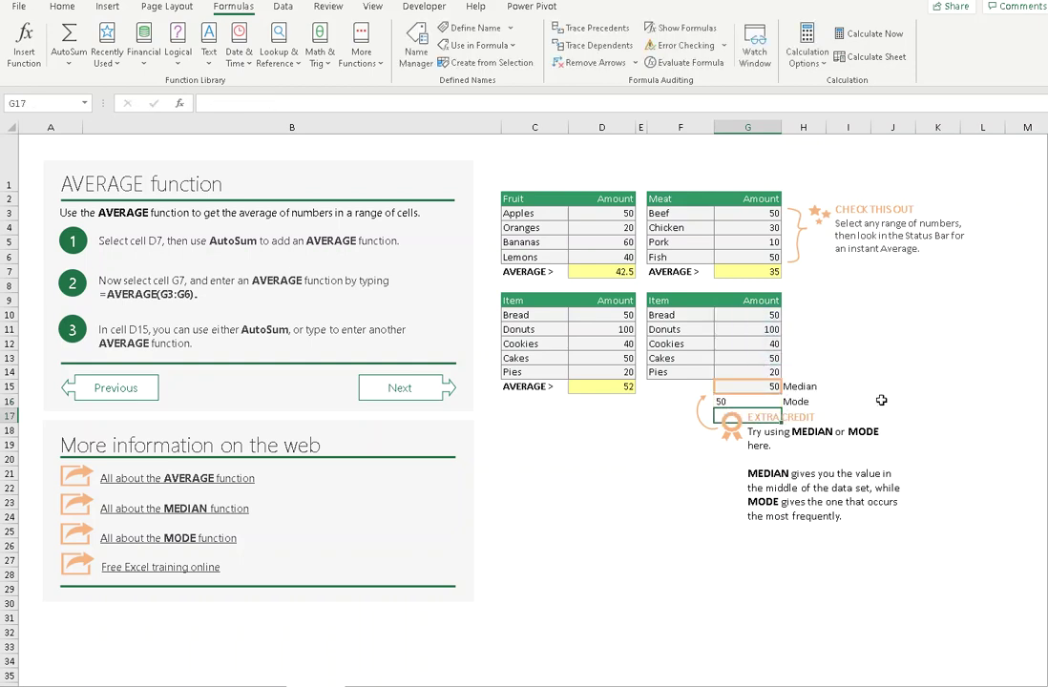
pyautogui.press('Up')
pyautogui.press('Right')
pyautogui.press('Right')
pyautogui.press('Right')
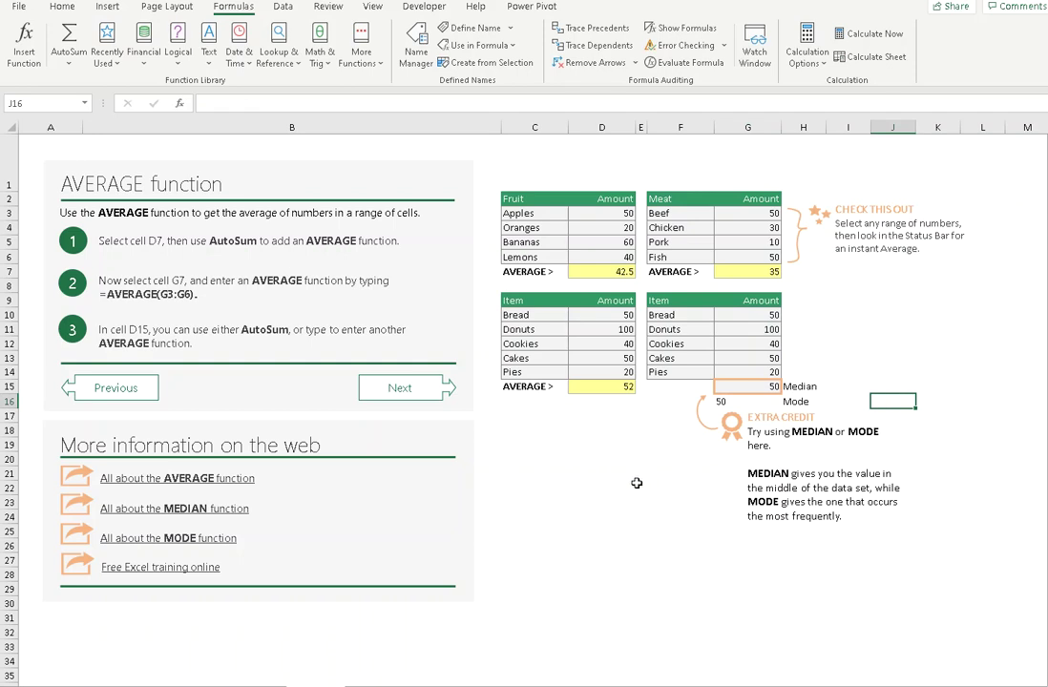
# - On the MIN and MAX sheet, enter =MIN(D3:D6) in D7, returning 20
pyautogui.click(404, 386)
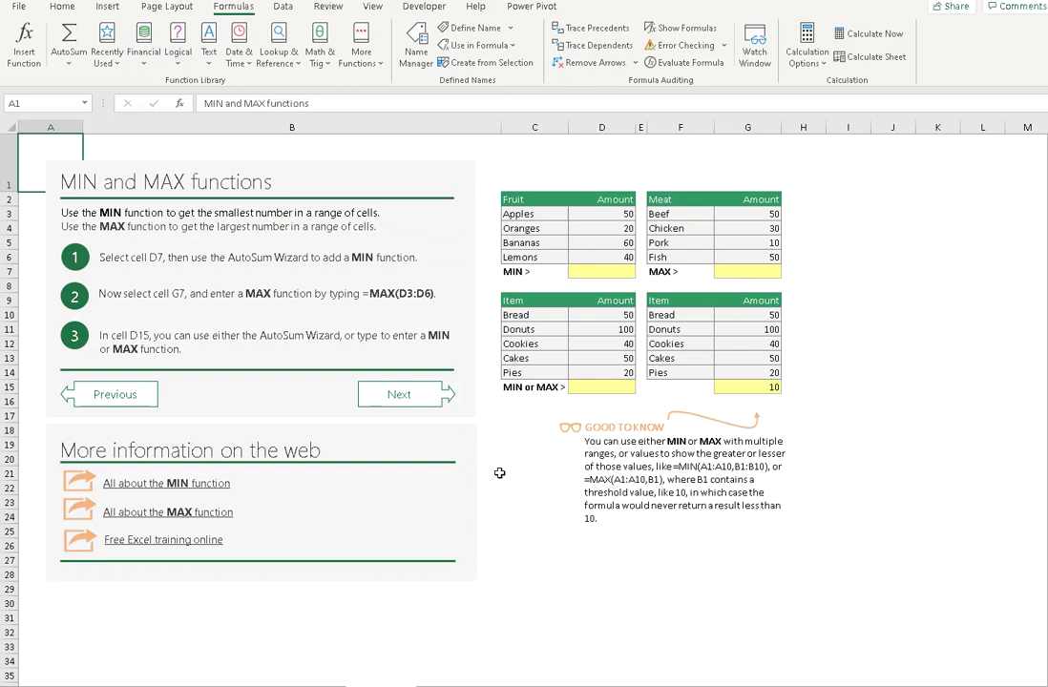
pyautogui.click(602, 272)
pyautogui.click(606, 212)
pyautogui.moveTo(606, 212); pyautogui.dragTo(611, 256)
pyautogui.click(604, 271)
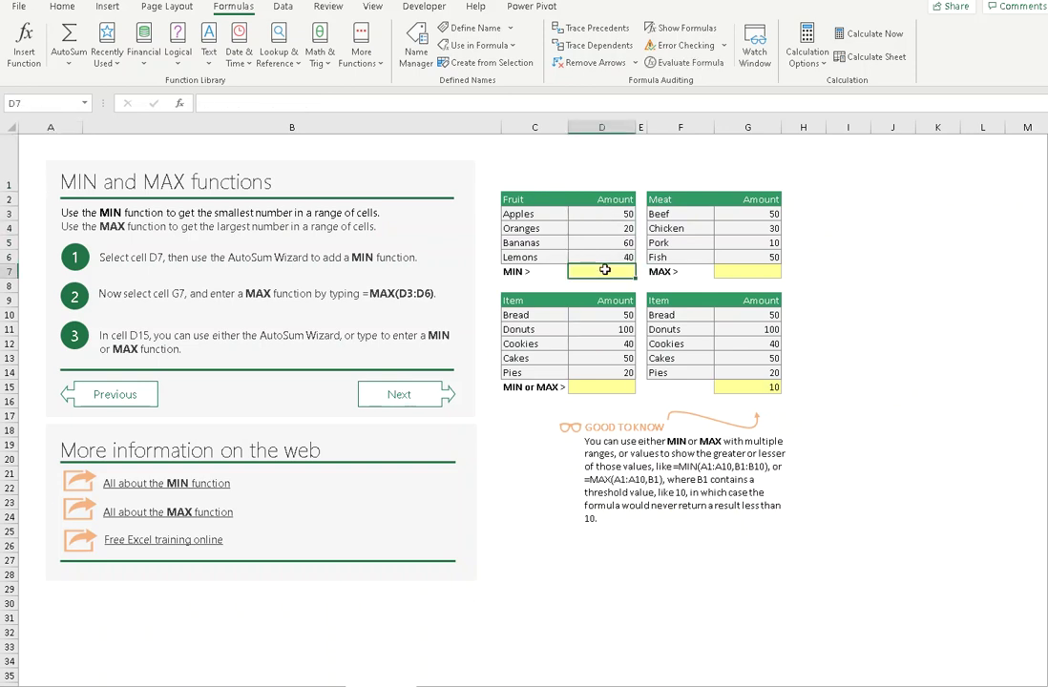
pyautogui.write('=min(')
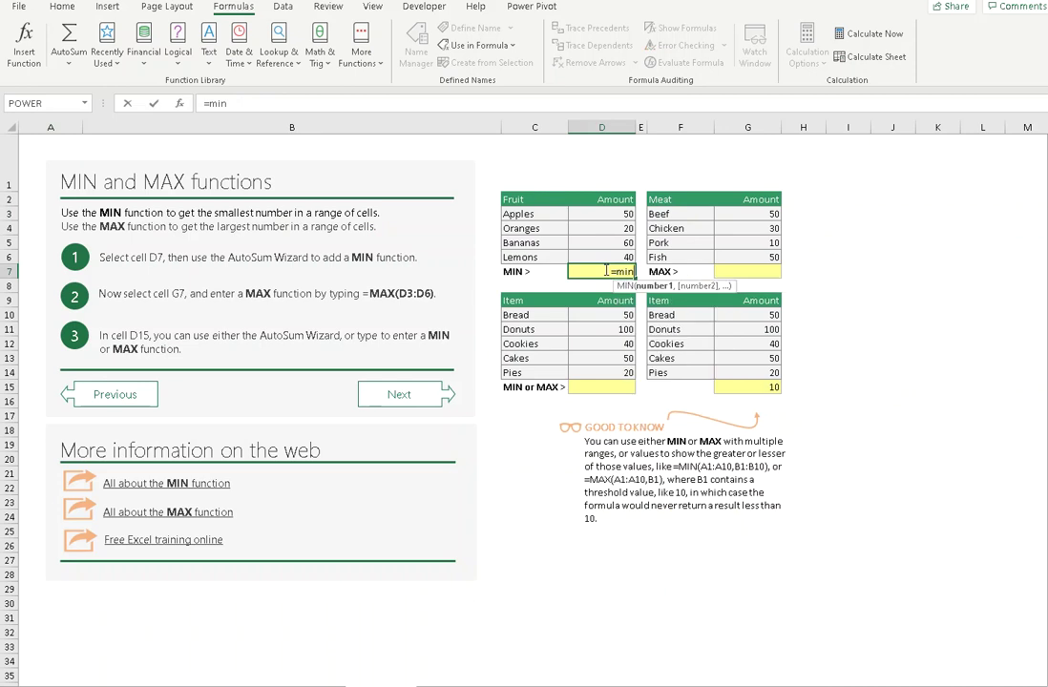
pyautogui.moveTo(616, 214); pyautogui.dragTo(611, 257)
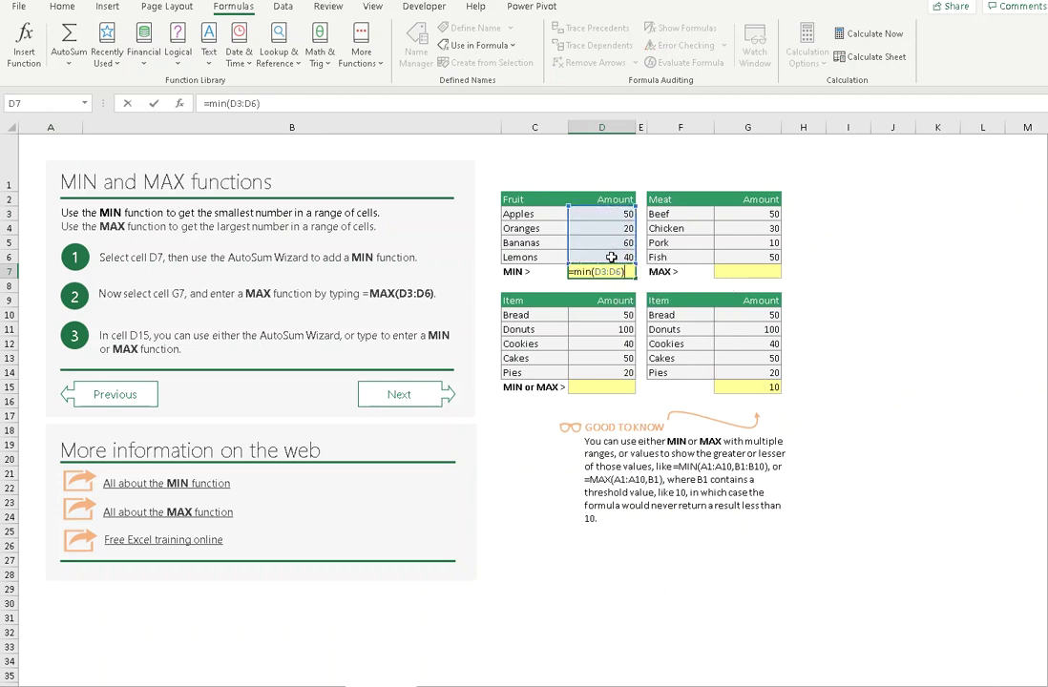
pyautogui.press('Return')
# - Enter =MAX(G3:G6) in G7 for the largest meat amount, 50
pyautogui.click(745, 271)
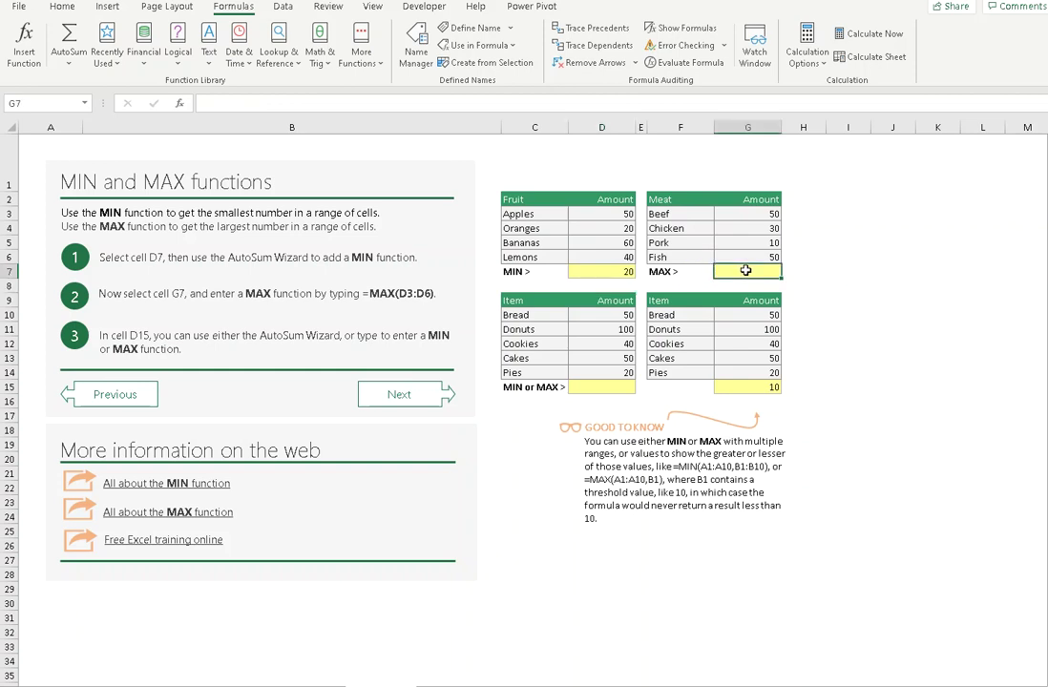
pyautogui.write('=Max(')
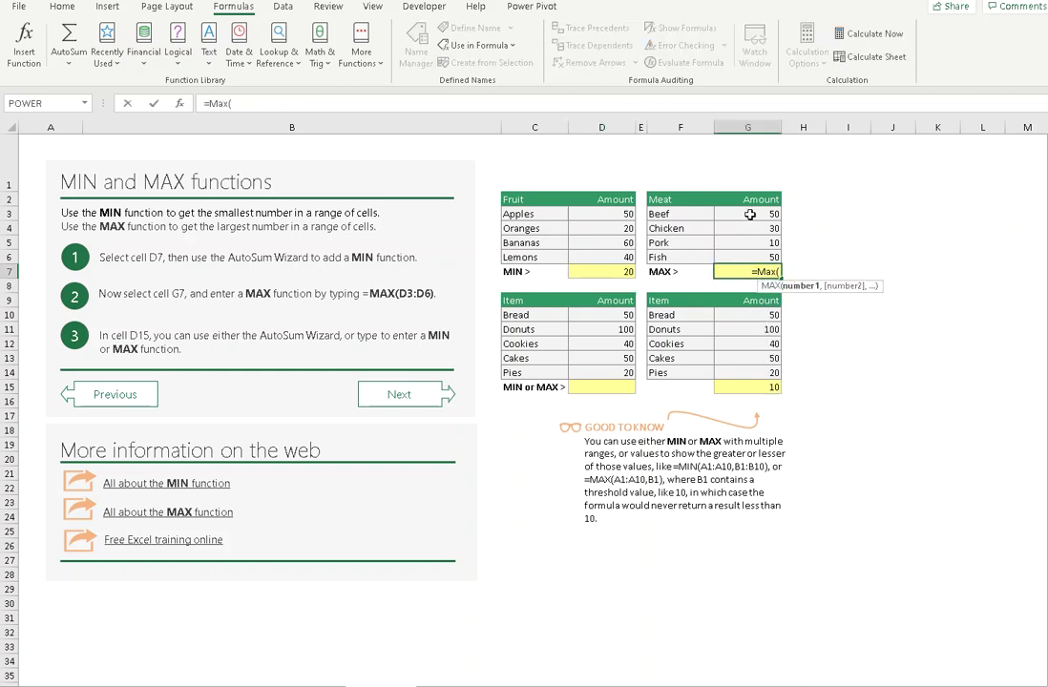
pyautogui.moveTo(746, 212); pyautogui.dragTo(754, 254)
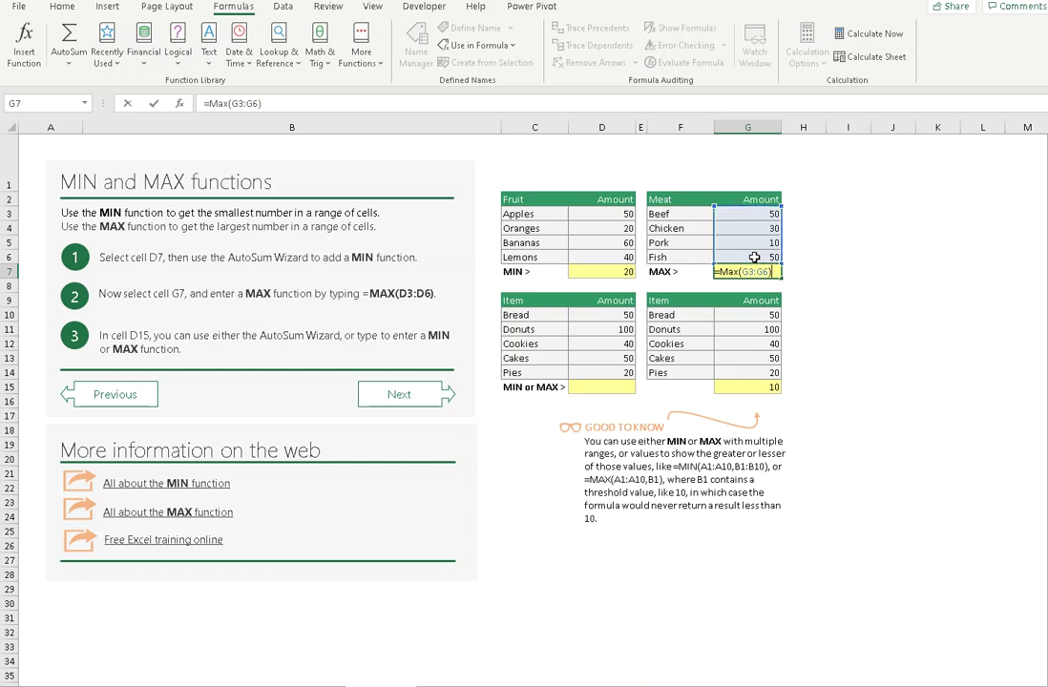
pyautogui.press('Return')
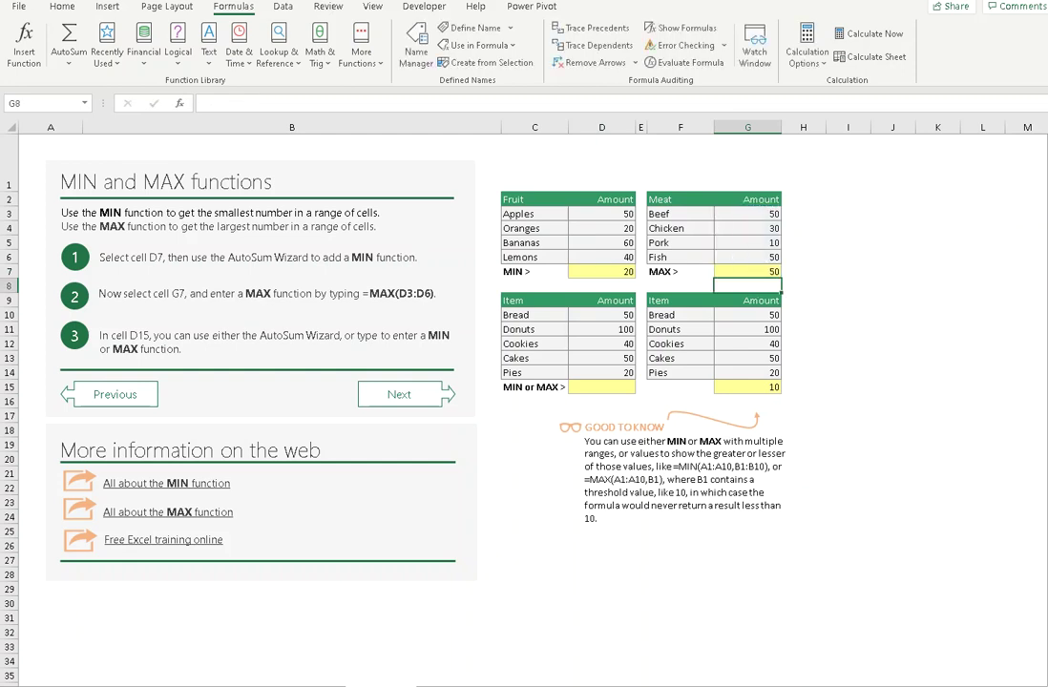